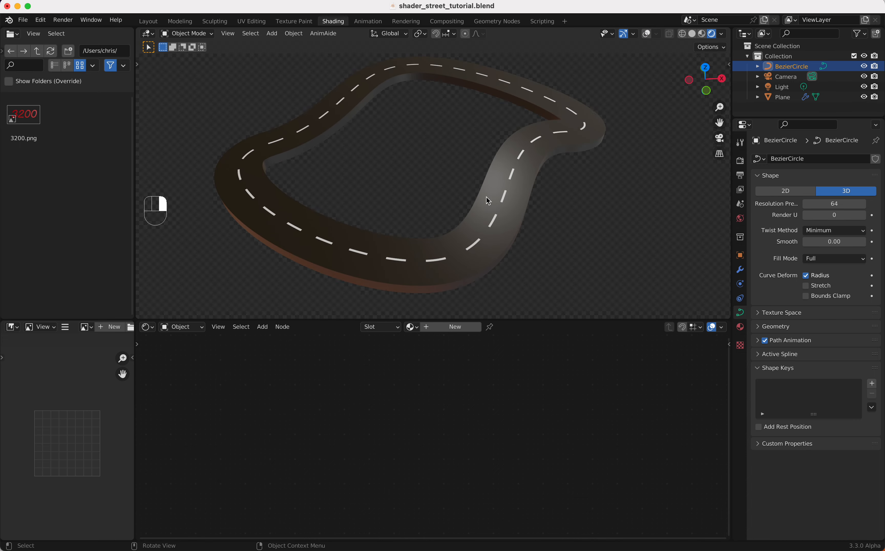
scroll(554, 220, right, 5)
scroll(519, 182, up, 3)
scroll(519, 181, down, 3)
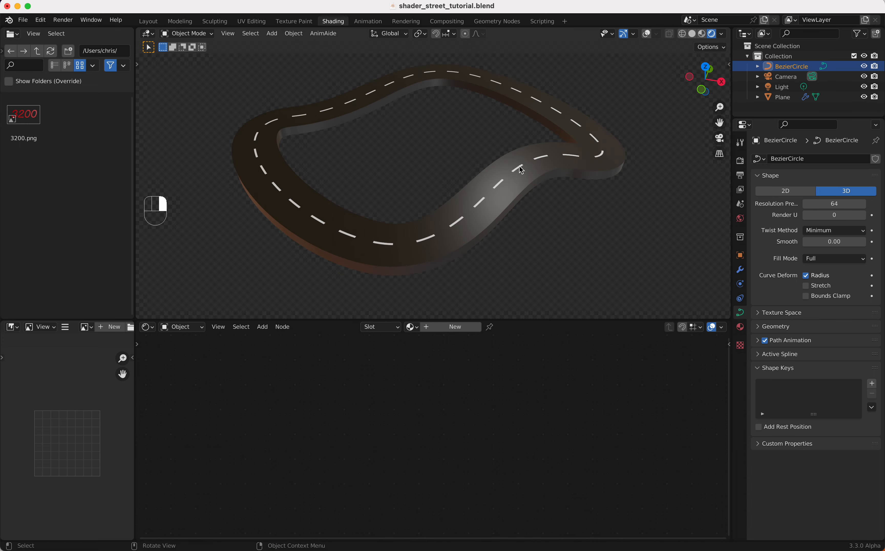
scroll(598, 143, left, 3)
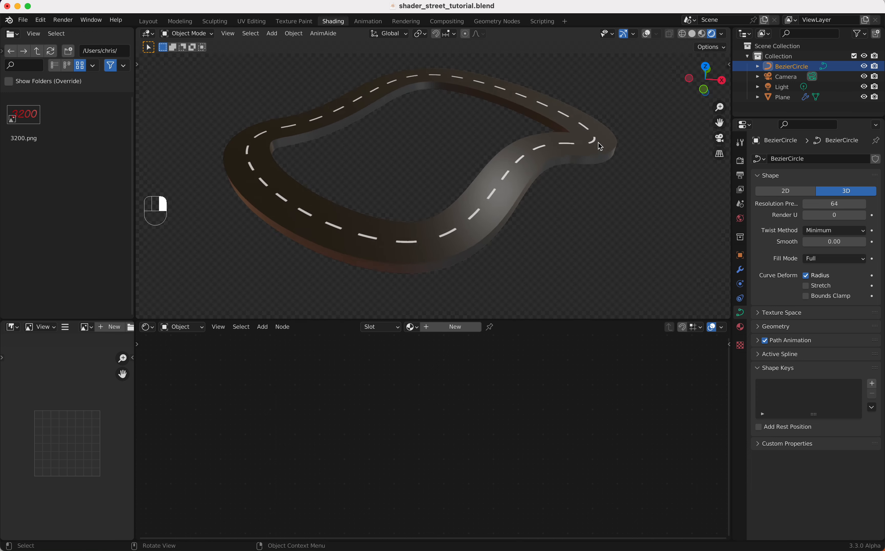
Start a new file with the default scene, discarding the unsaved changes to the current one
click(23, 20)
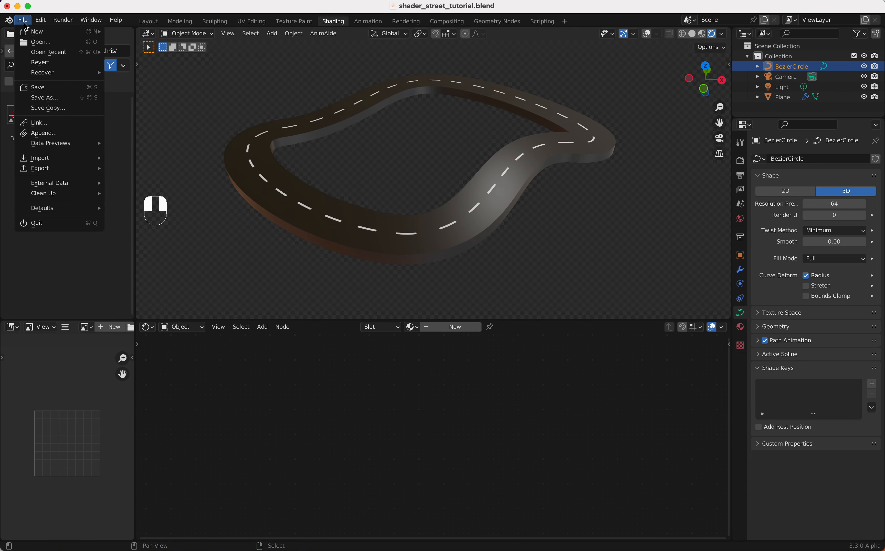
mouse_move(36, 31)
click(136, 36)
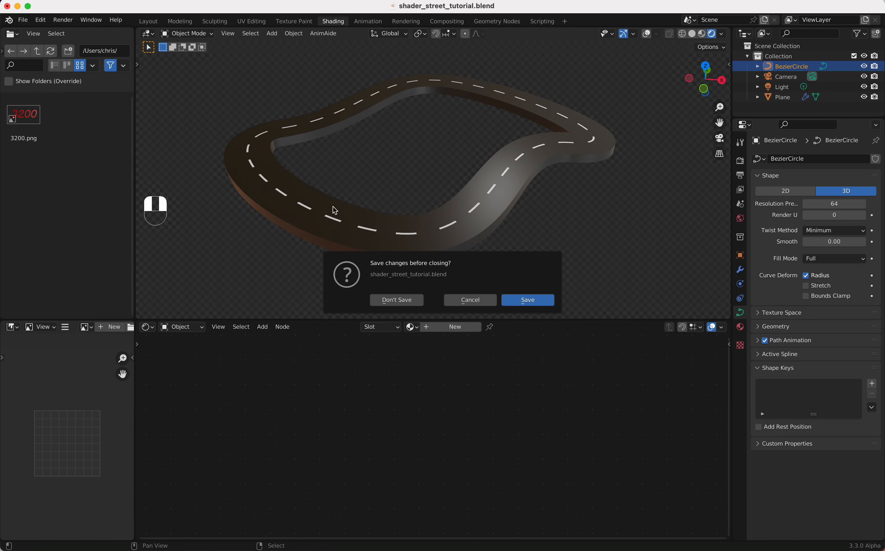
click(387, 308)
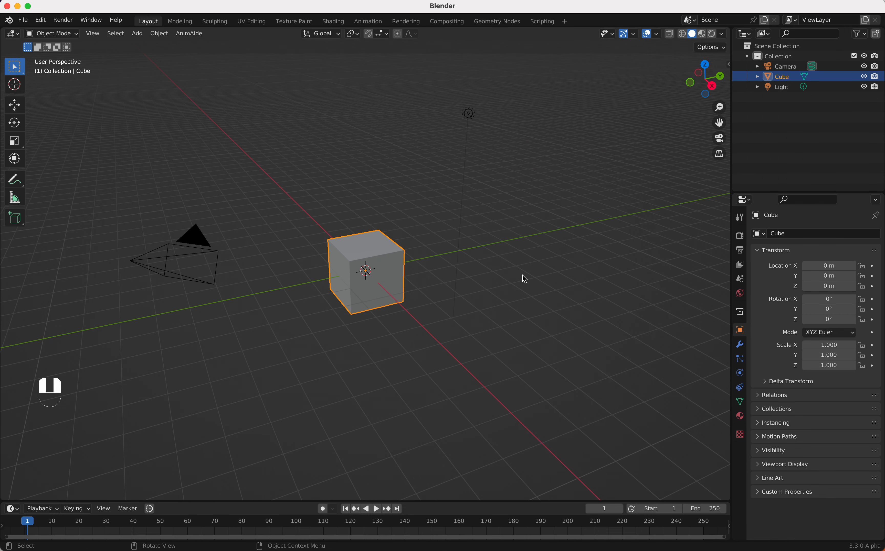
Replace the default cube with a plane mesh and switch to the Shading workspace
key(x)
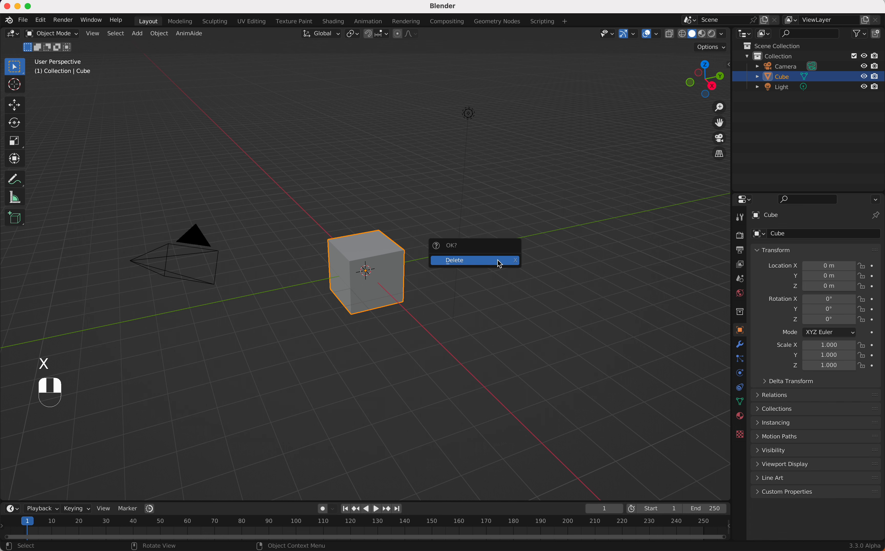
click(500, 264)
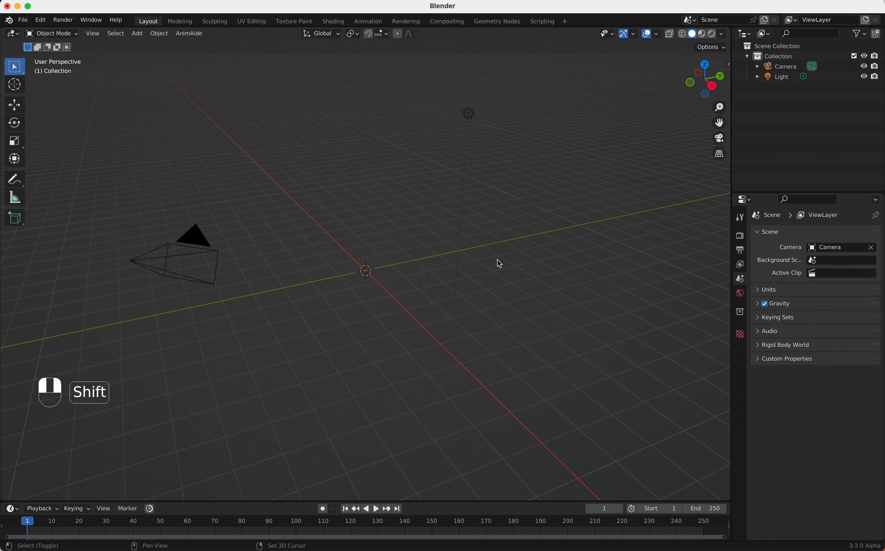
key(shift+a)
click(533, 261)
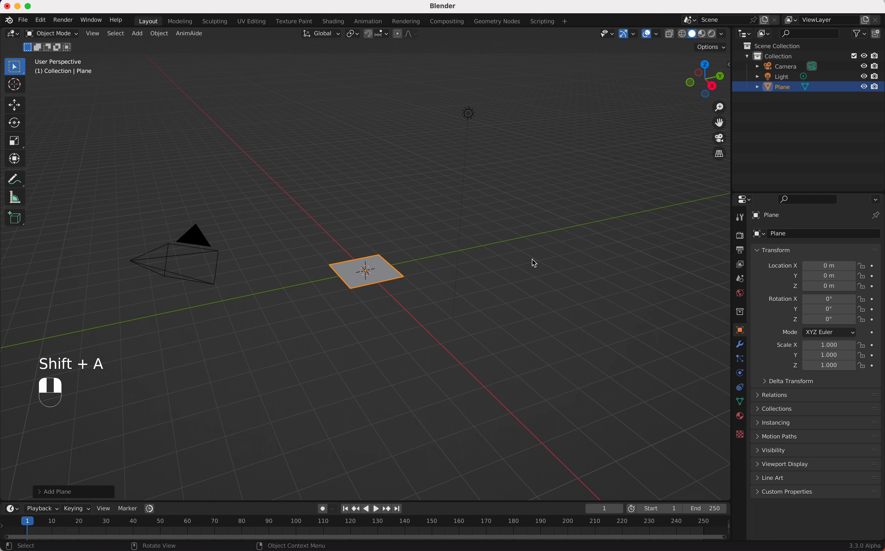
click(342, 25)
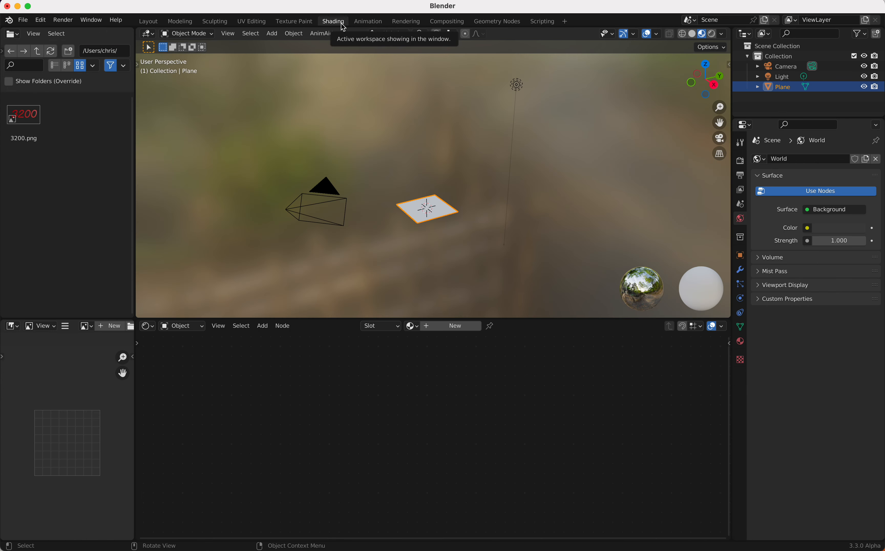
Set the Screencast Keys display origin to the 3D viewport of this workspace
key(n)
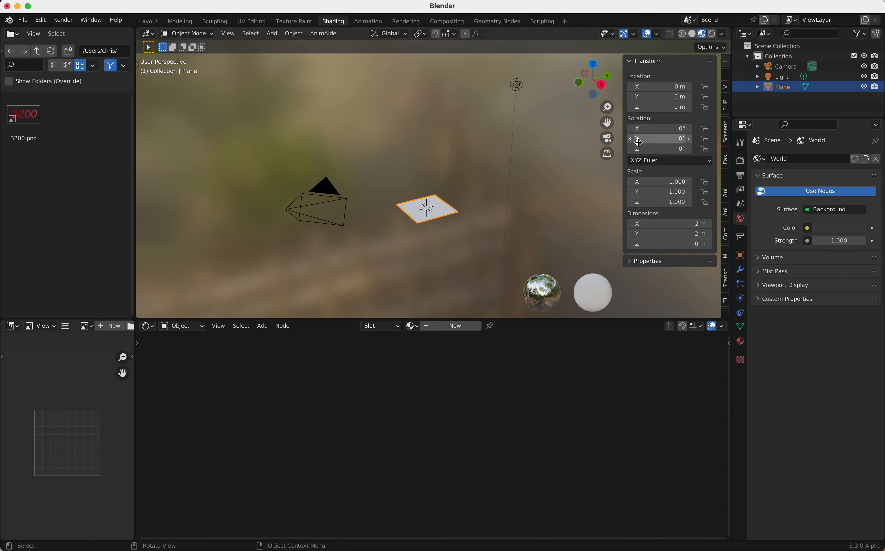
click(726, 133)
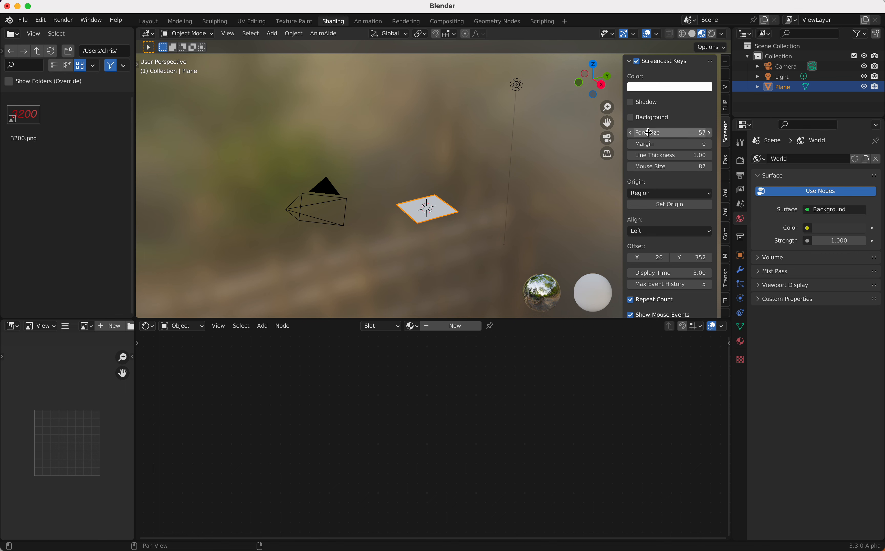
click(655, 205)
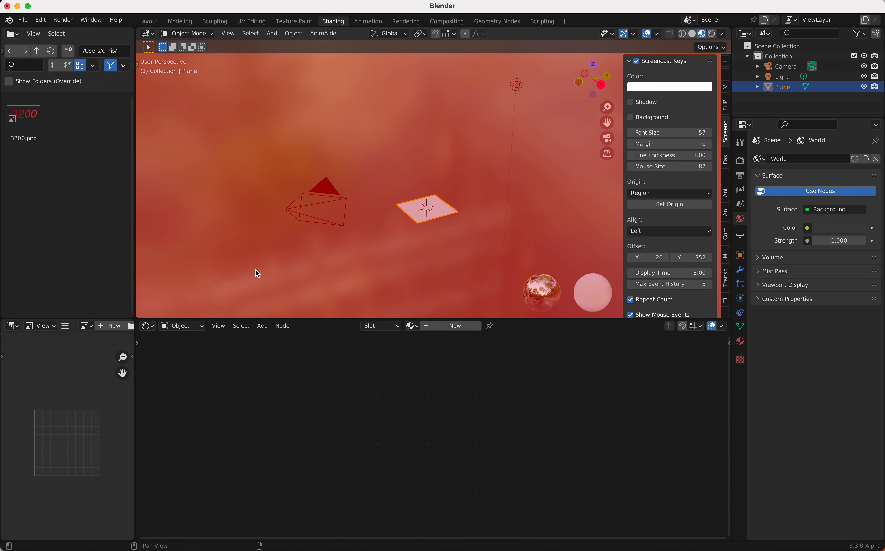
click(202, 249)
key(n)
Create a new material for the plane in top view and enlarge the shader editor area
scroll(325, 249, up, 3)
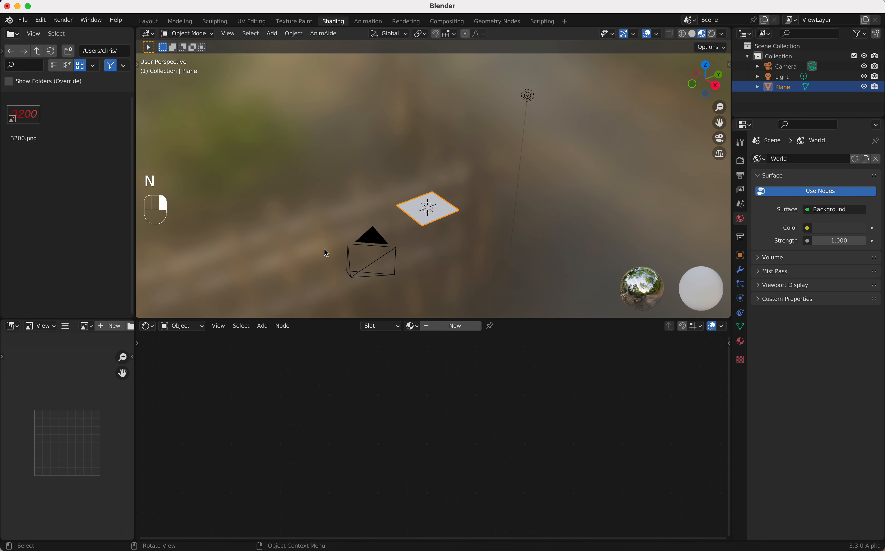
key(KP_7)
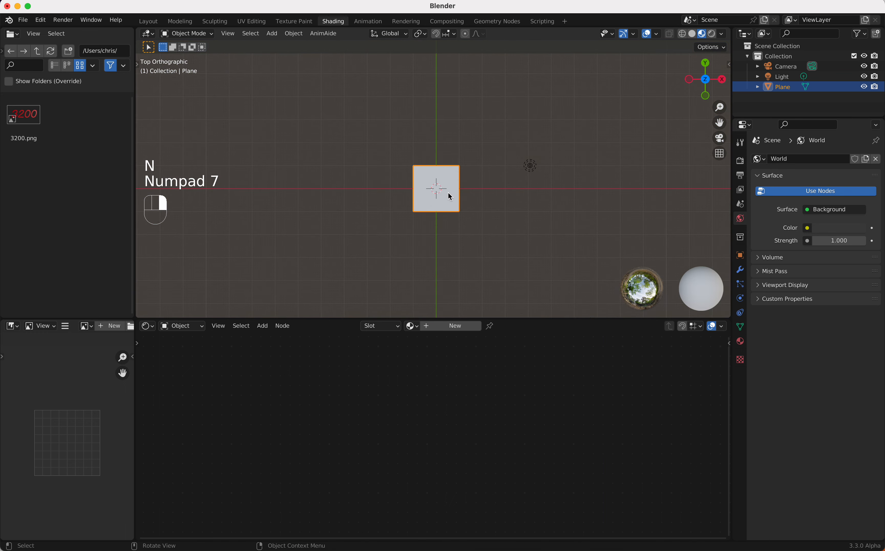
super+scroll(447, 192, up, 5)
shift+scroll(447, 192, down, 4)
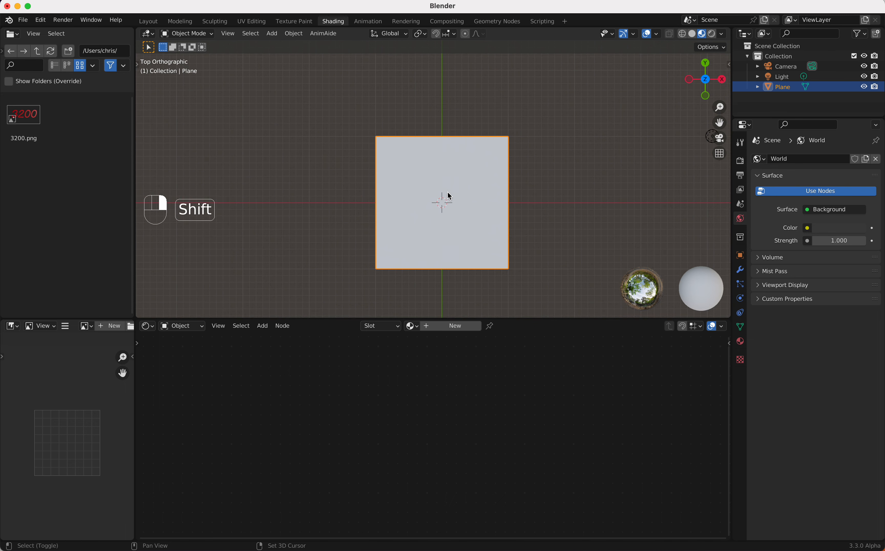
super+scroll(447, 192, up, 2)
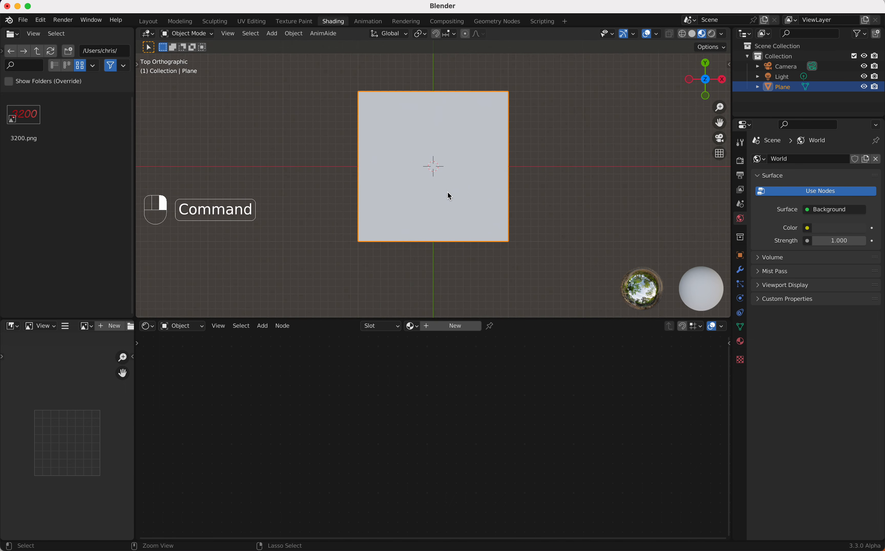
click(455, 326)
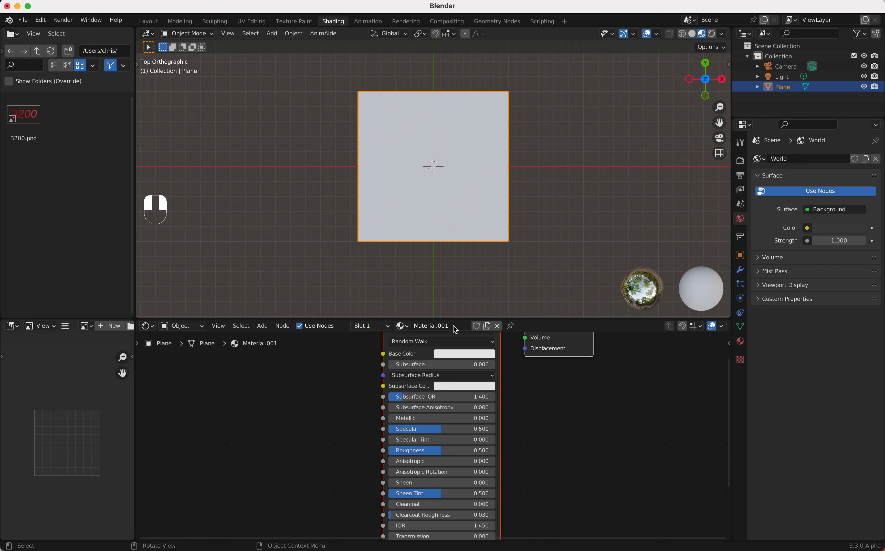
drag(521, 320, 520, 232)
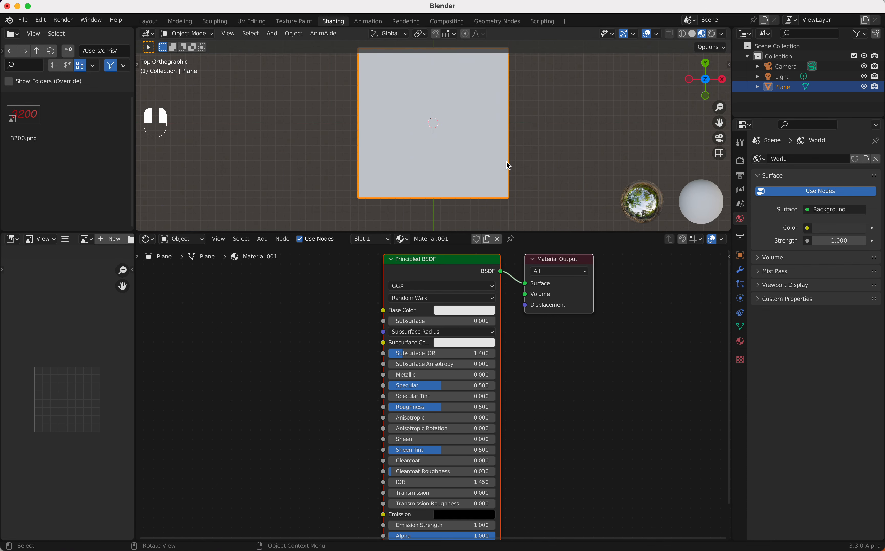
shift+scroll(506, 152, up, 3)
super+scroll(433, 317, down, 3)
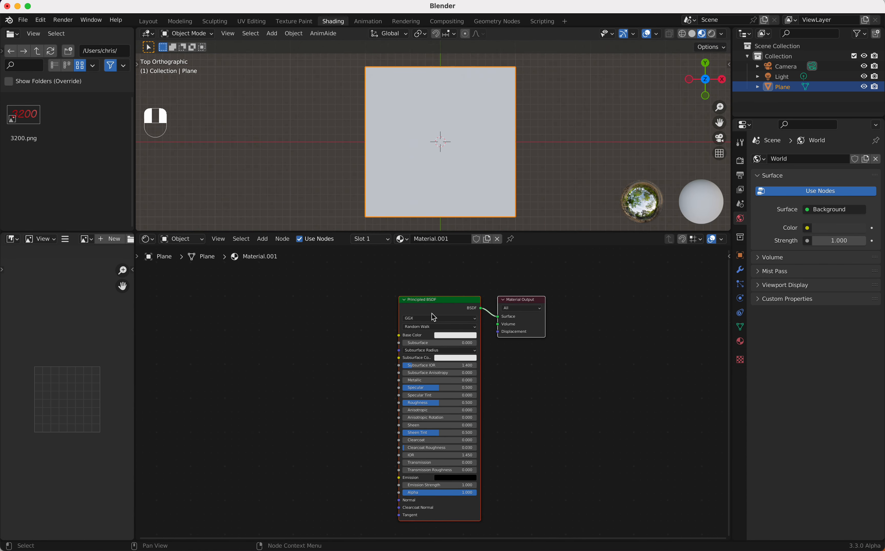
scroll(432, 317, left, 3)
Search the add-on preferences for "node w" to check whether Node Wrangler is enabled
key(super+comma)
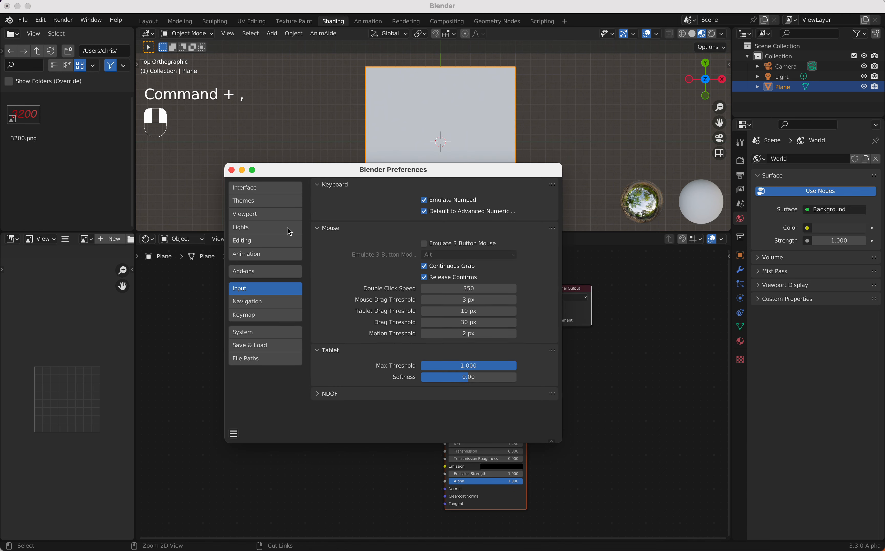
click(273, 271)
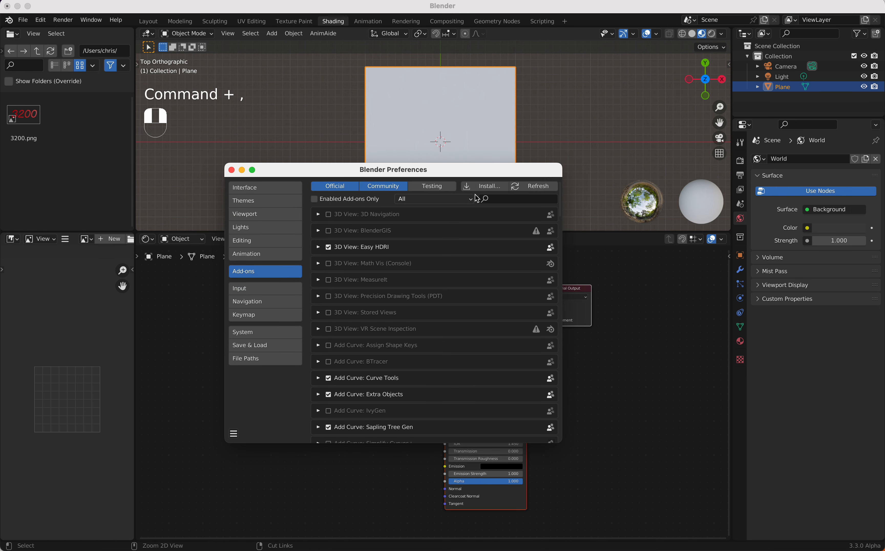
click(512, 199)
text(node w)
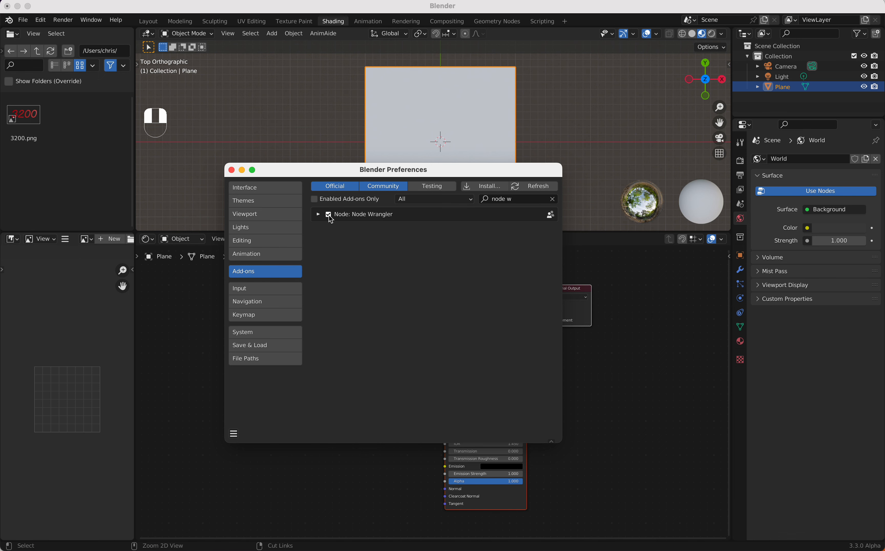
Add the Node Wrangler texture setup with Texture Coordinate, Mapping and Image Texture nodes to the Principled BSDF and place it beside the shader
click(467, 308)
key(shift+t)
key(ctrl+t)
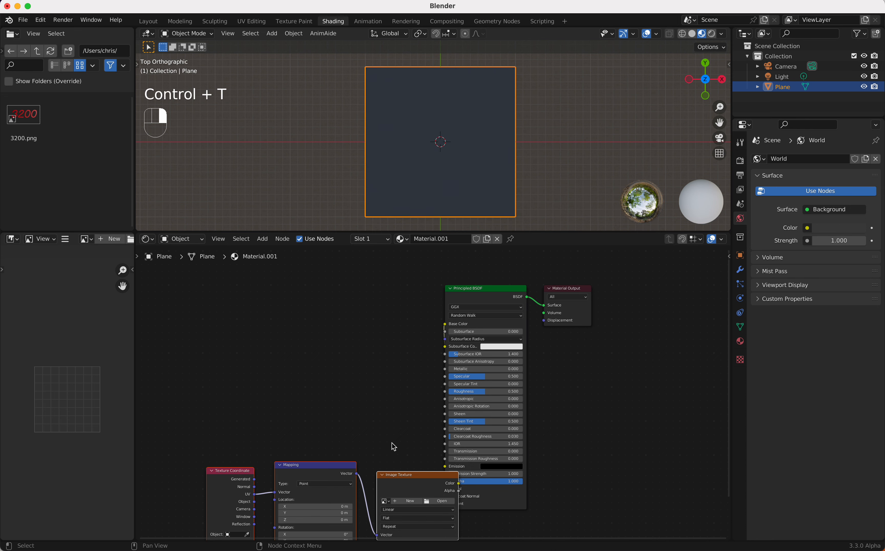
key(g)
click(346, 278)
Delete the Image Texture node and connect the Mapping node's Vector output to the Principled BSDF's Base Color
click(382, 312)
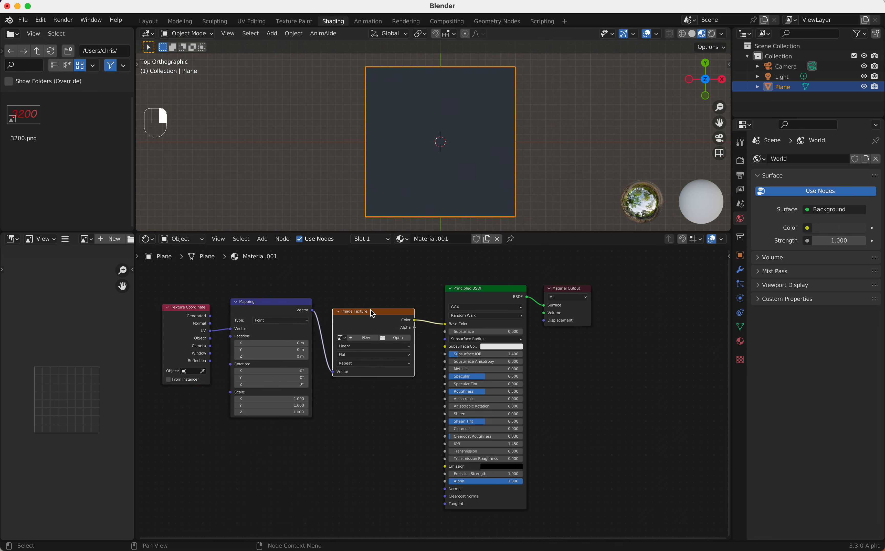
scroll(370, 310, left, 3)
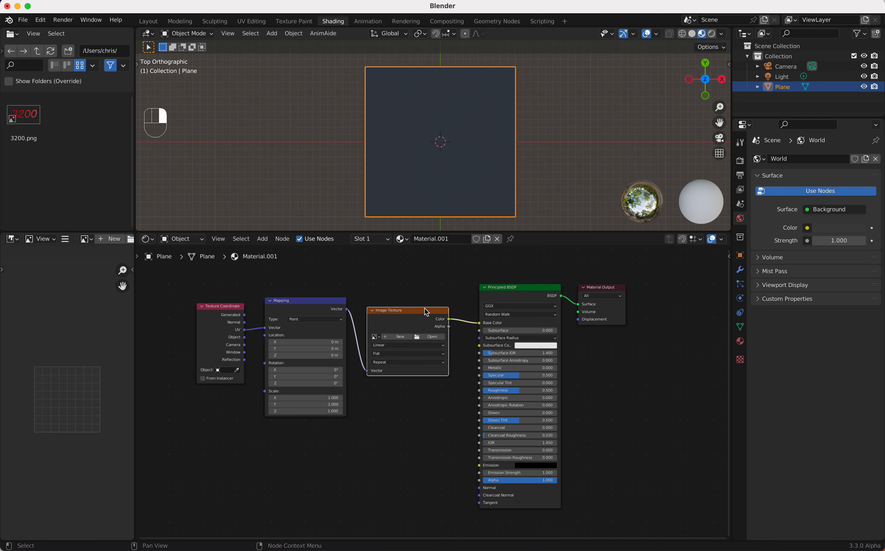
key(x)
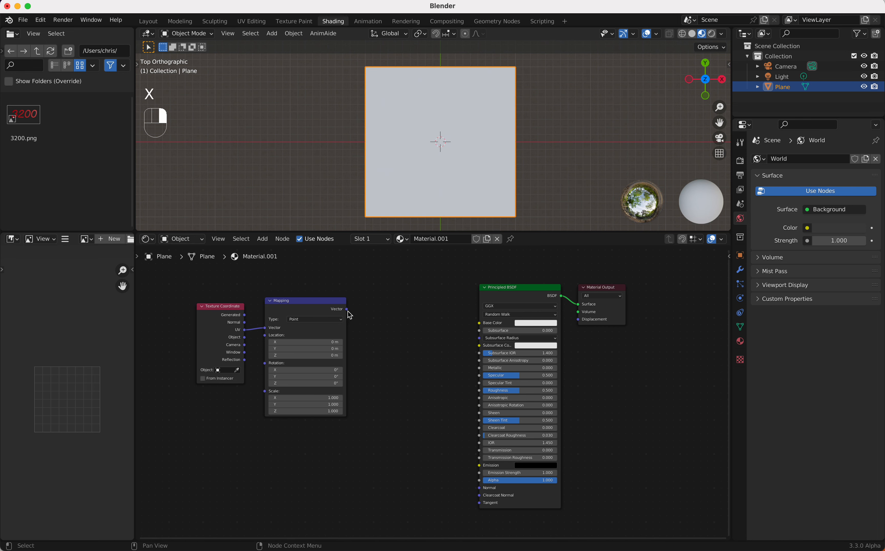
Insert a ColorRamp node on the link between the Mapping node and the Principled BSDF's Base Color
key(shift+a)
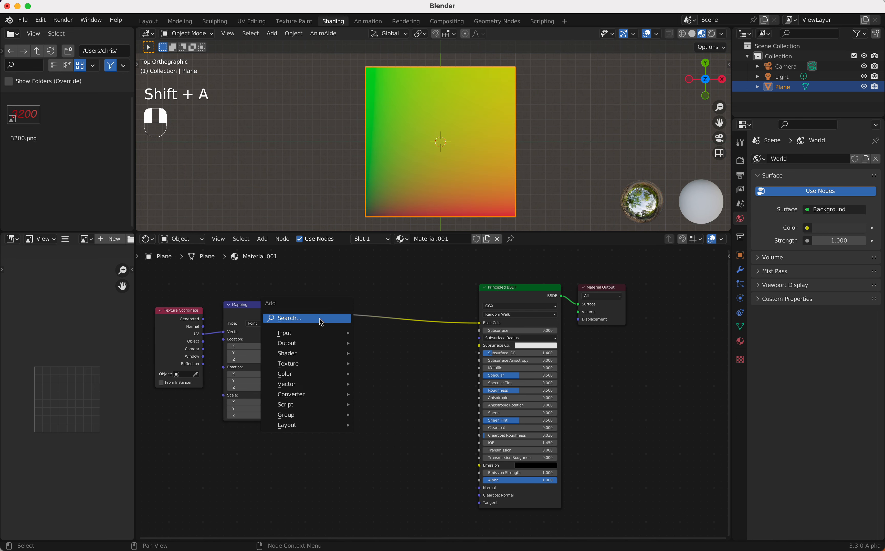
click(319, 319)
text(col)
key(Return)
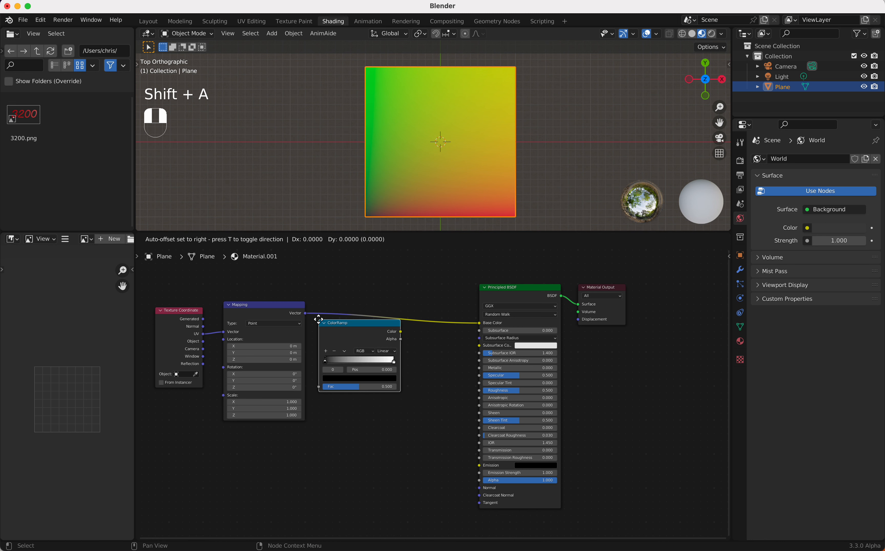
click(368, 323)
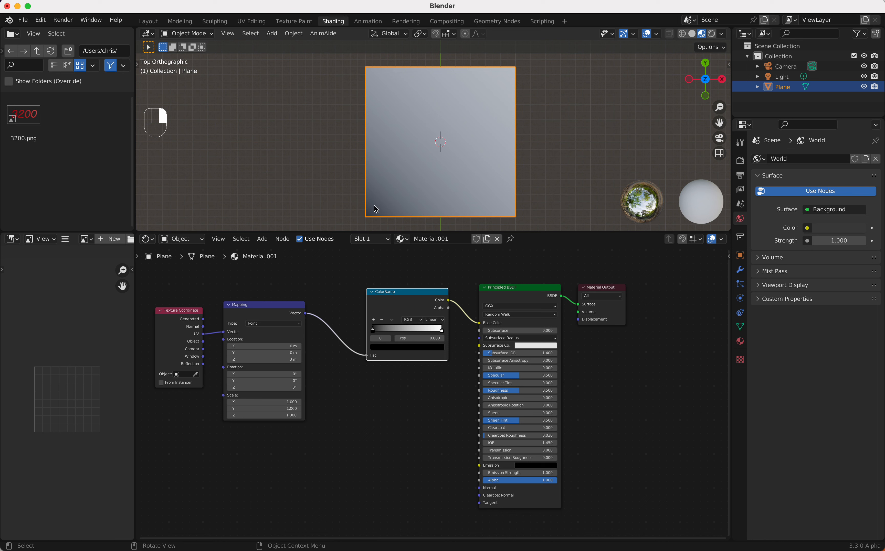
Try the Generated coordinates as the Mapping node's Vector input and reconnect the UV output
mouse_move(373, 330)
mouse_down()
mouse_move(417, 326)
mouse_move(383, 338)
mouse_move(425, 327)
mouse_move(369, 345)
mouse_up()
drag(204, 342, 223, 332)
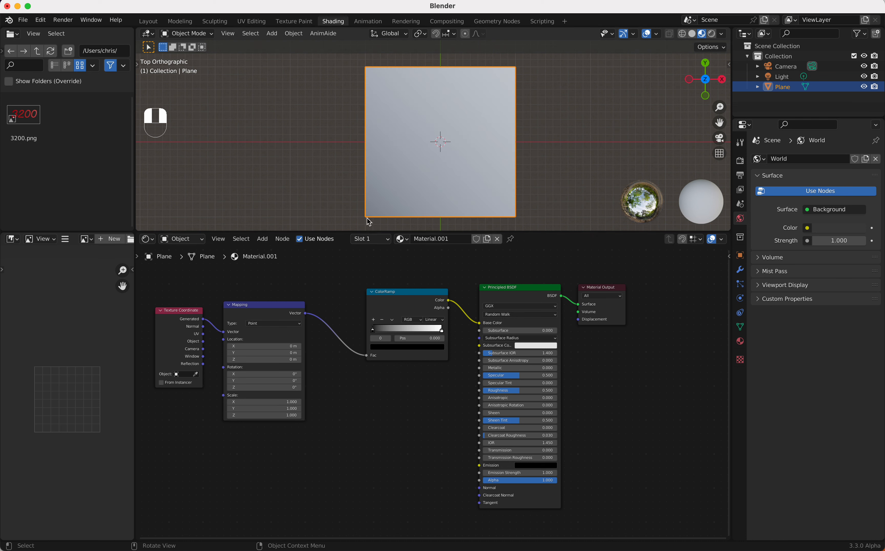
drag(204, 335, 223, 332)
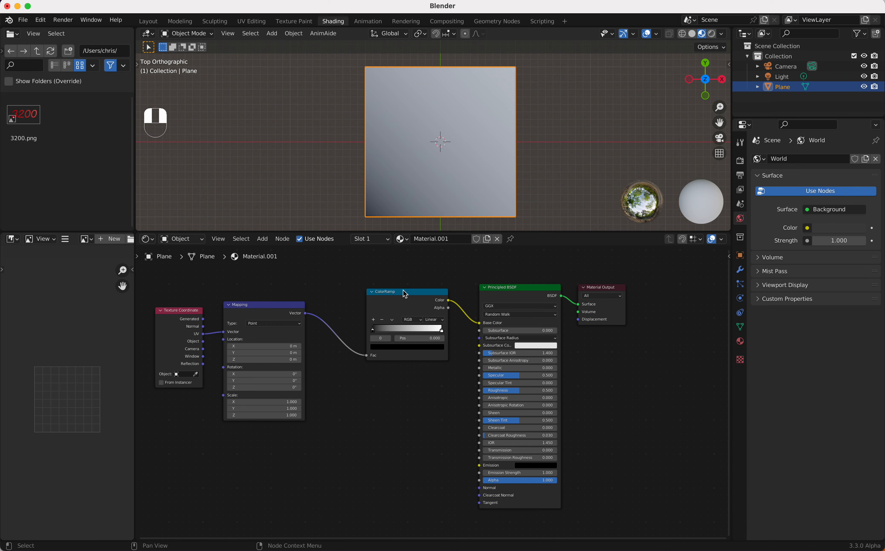
Dissolve the ColorRamp node, keeping the link from Mapping to Base Color
drag(405, 295, 417, 301)
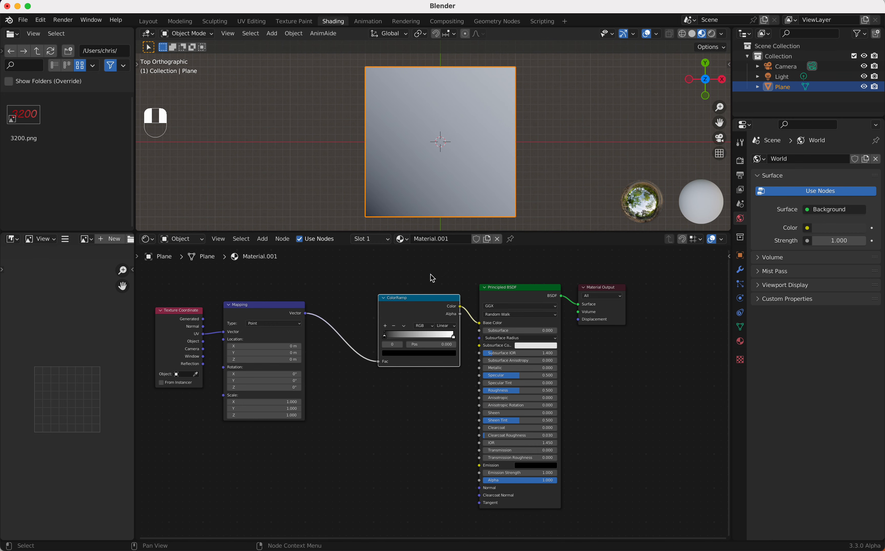
scroll(396, 308, left, 3)
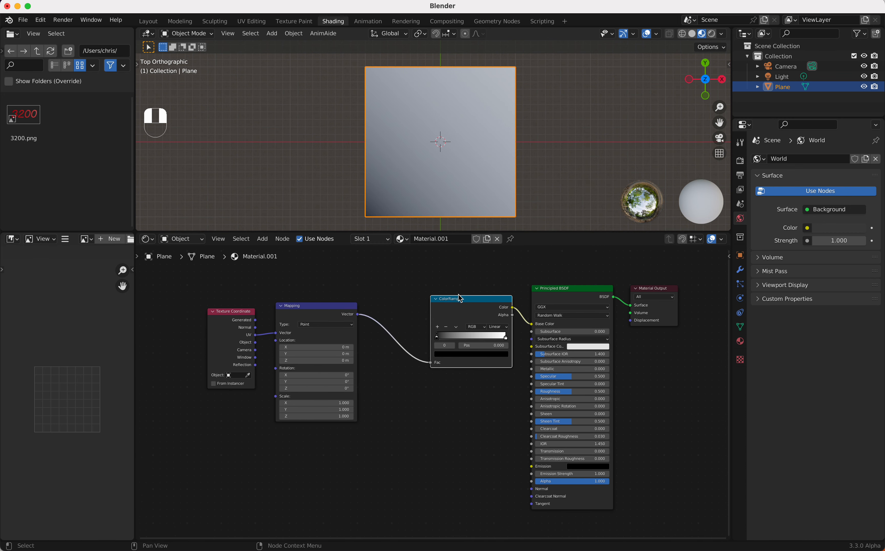
key(super+x)
Insert a Separate XYZ node between Mapping and the Principled BSDF, with its X output feeding Base Color
key(shift+a)
text(se)
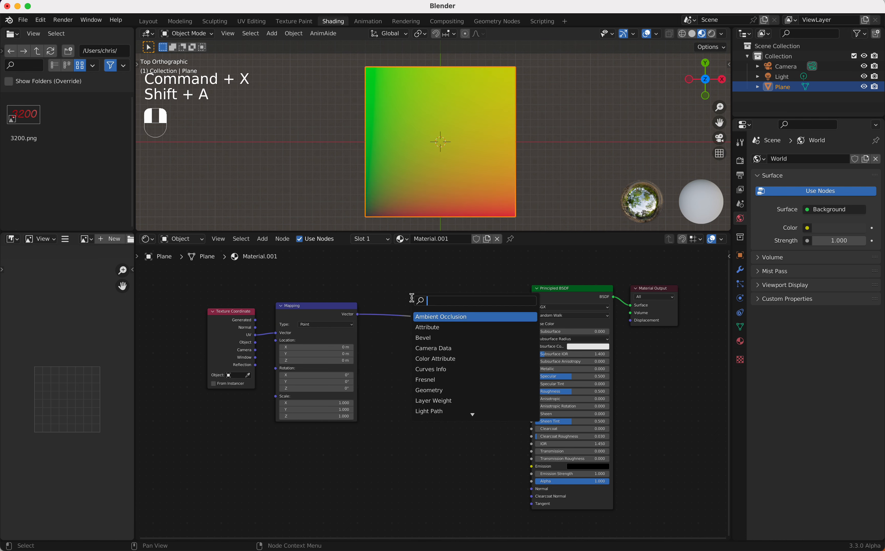
key(Return)
click(387, 296)
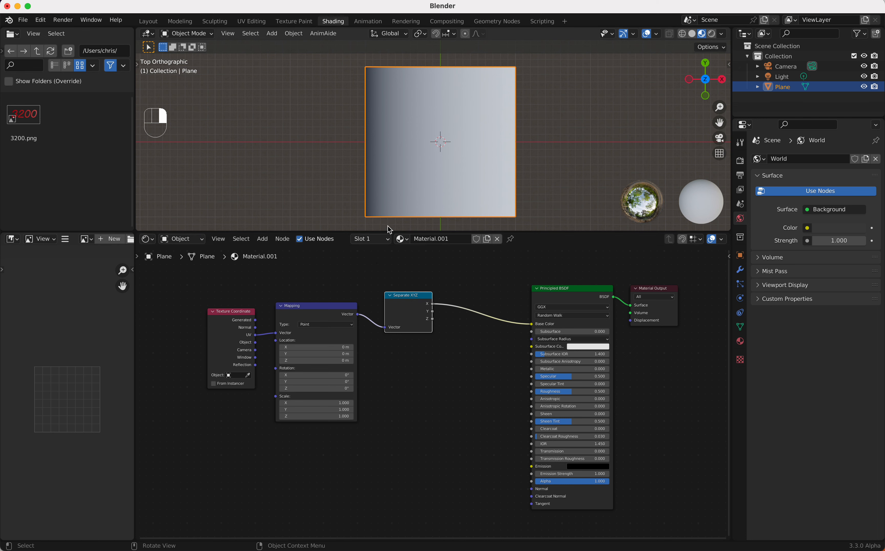
Insert a Math node set to Compare between the Separate XYZ node's X output and the Principled BSDF's Base Color
key(shift+a)
click(469, 331)
text(add)
key(Return)
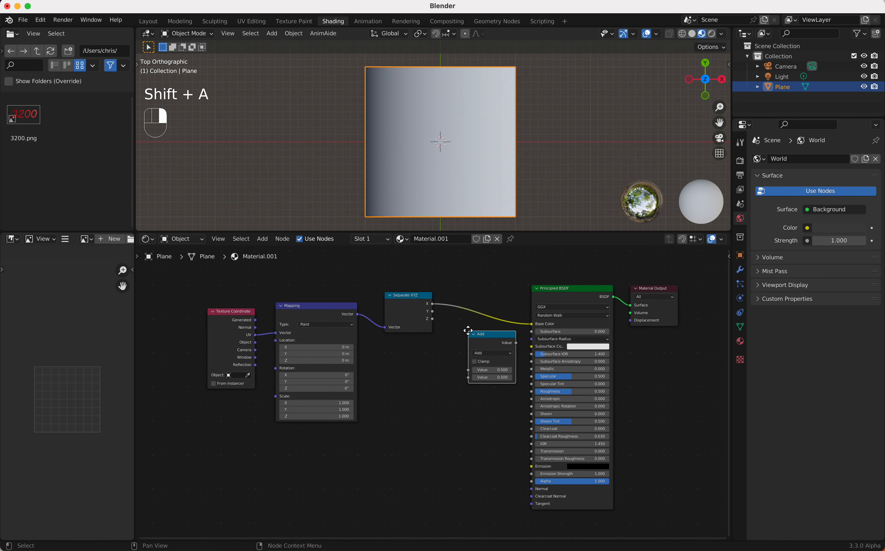
click(488, 307)
click(488, 307)
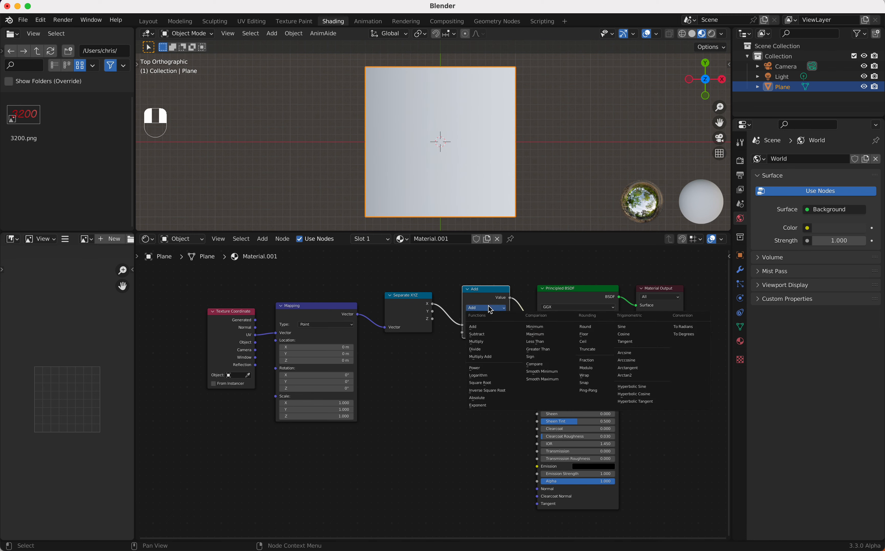
click(552, 365)
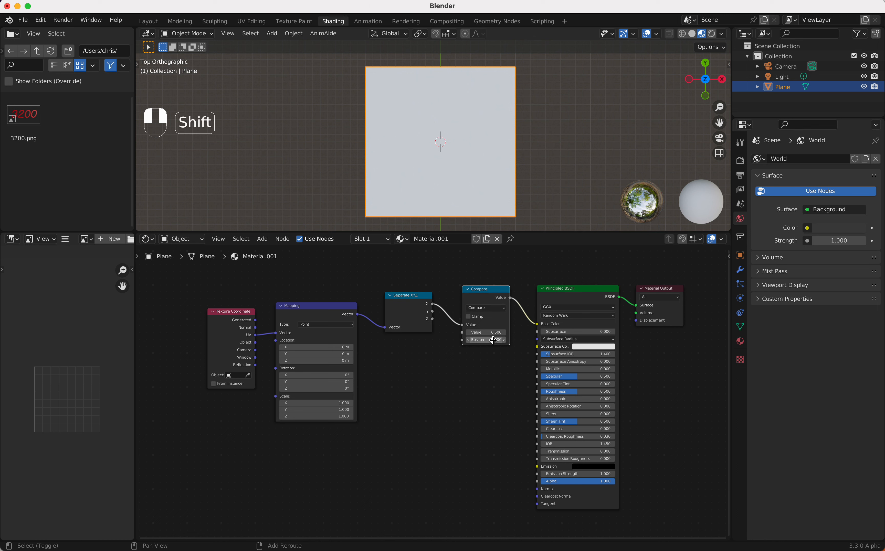
Set the Compare node's comparison value to 0.700 and its epsilon to 0.000
drag(420, 304, 417, 309)
mouse_move(489, 333)
mouse_down()
mouse_move(480, 334)
mouse_move(503, 334)
mouse_move(484, 334)
mouse_up()
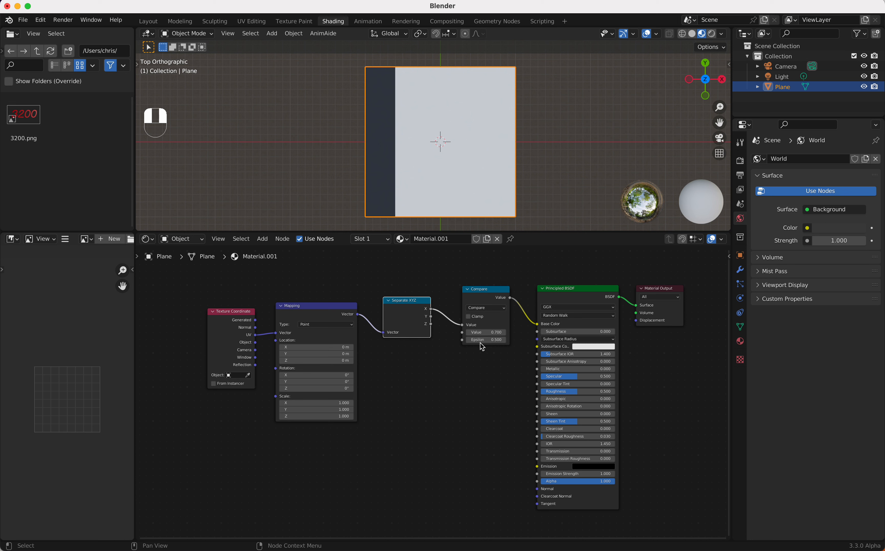
click(487, 341)
text(.00)
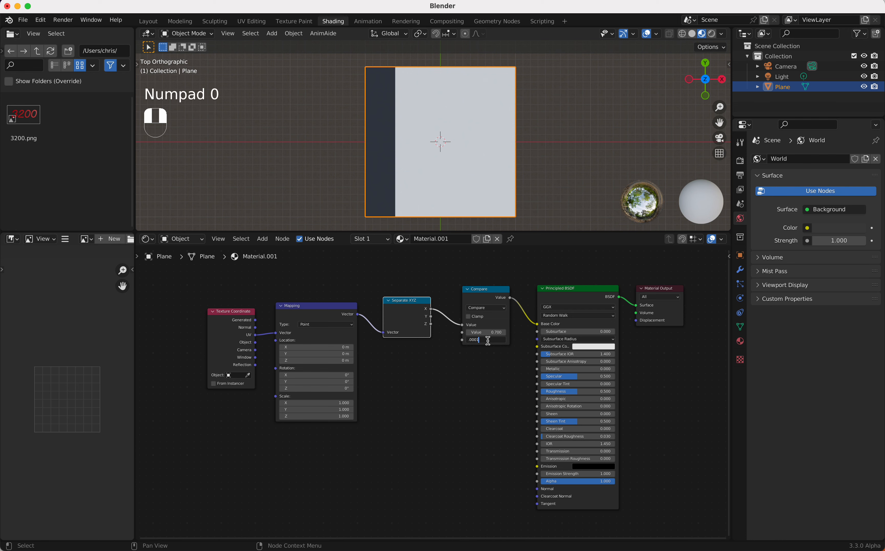
key(Return)
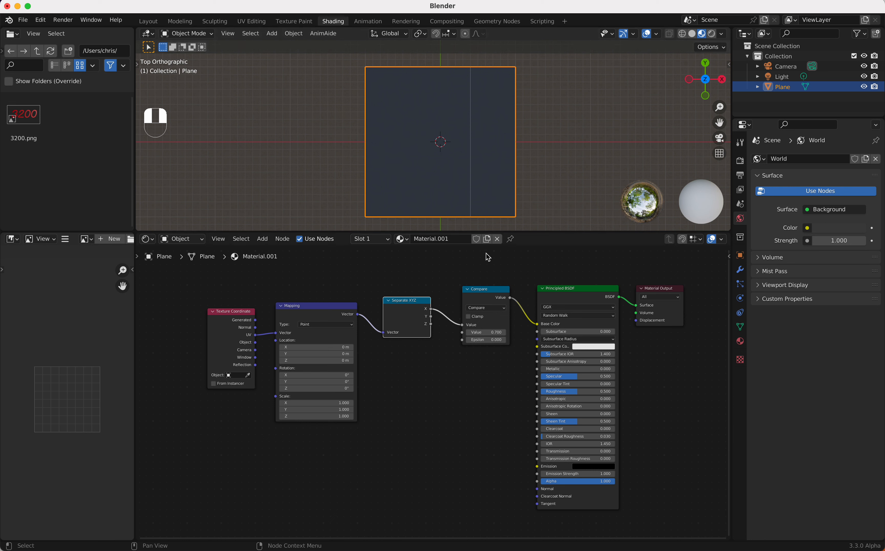
Centre the stripe by setting the Compare node's value to 0.5, and set its epsilon to 0.020
key(shift)
click(499, 334)
click(473, 359)
mouse_move(485, 332)
shift+mouse_down()
mouse_move(432, 333)
mouse_move(483, 332)
mouse_move(486, 339)
shift+mouse_up()
click(486, 333)
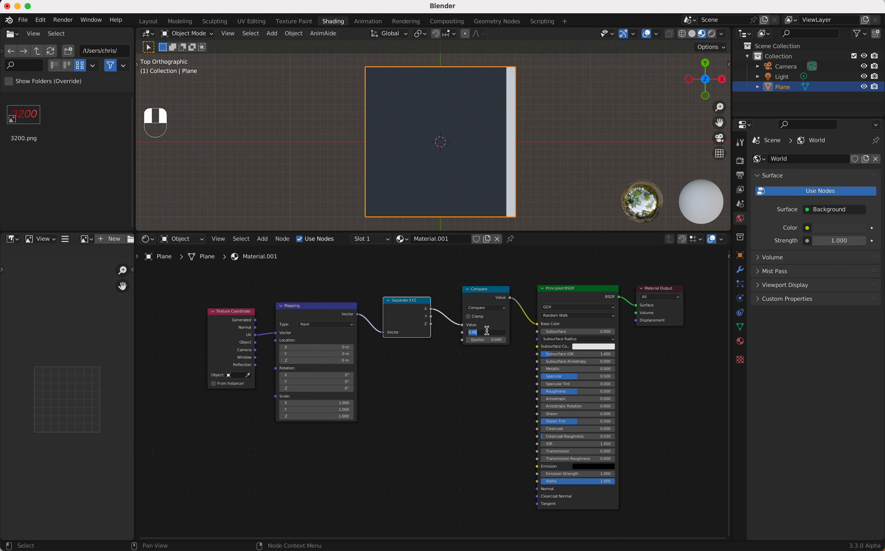
text(.5)
key(Return)
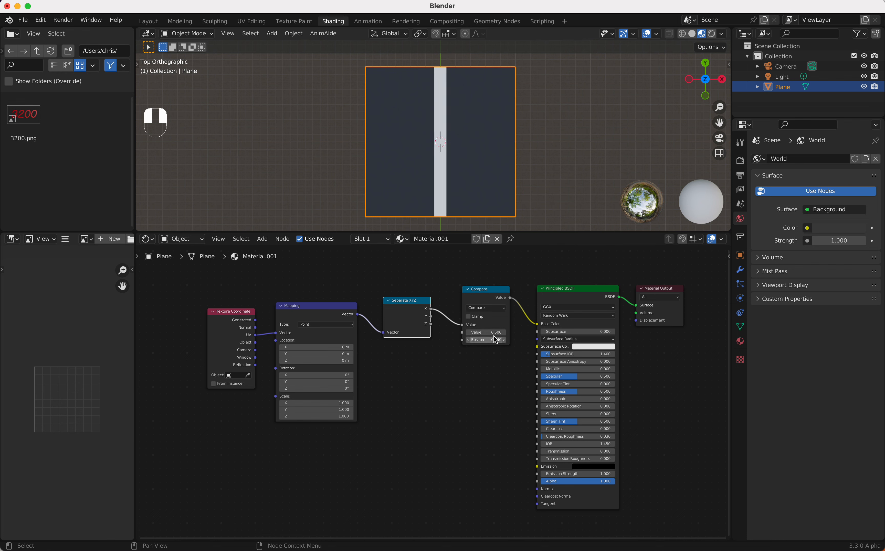
shift+drag(496, 343, 489, 342)
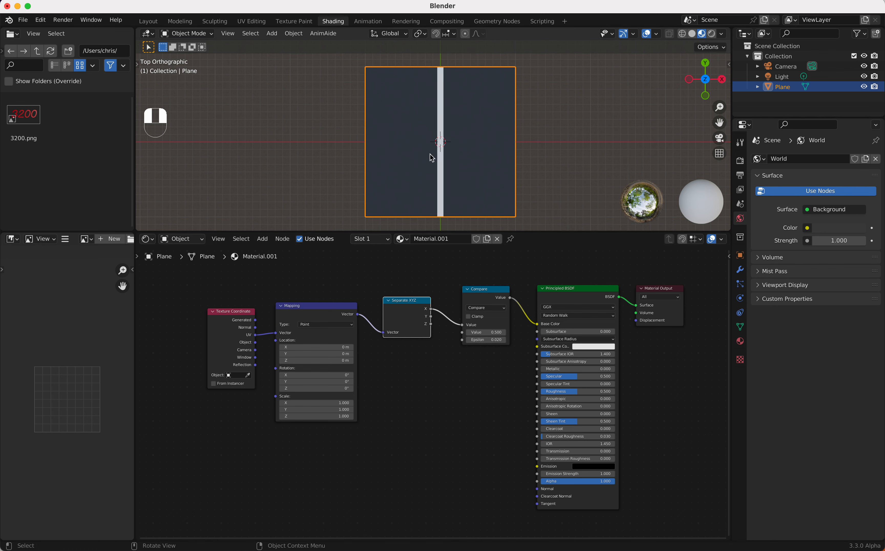
Draw three short horizontal annotation strokes across the centre line on the plane and erase them
scroll(438, 400, left, 1)
key(d)
drag(425, 105, 454, 105)
drag(426, 154, 449, 153)
drag(433, 189, 448, 189)
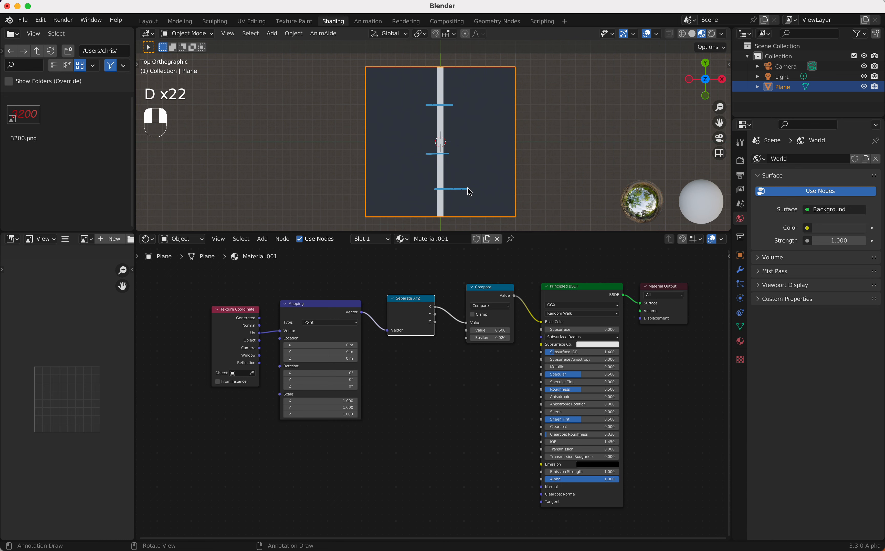
mouse_move(468, 189)
right_down()
mouse_move(444, 99)
mouse_move(450, 184)
mouse_move(445, 136)
right_up()
Add a Wave Texture node below the Mapping node
scroll(455, 391, down, 2)
key(shift+a)
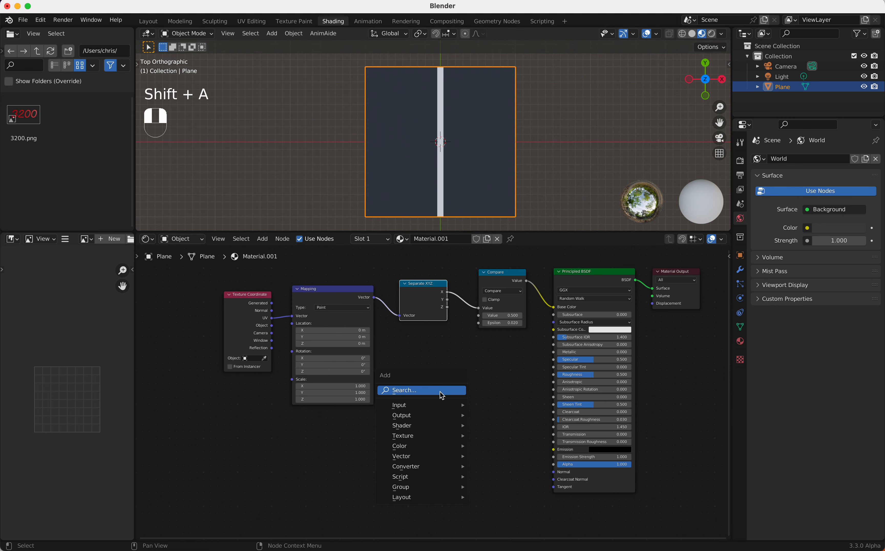
click(441, 391)
text(wa)
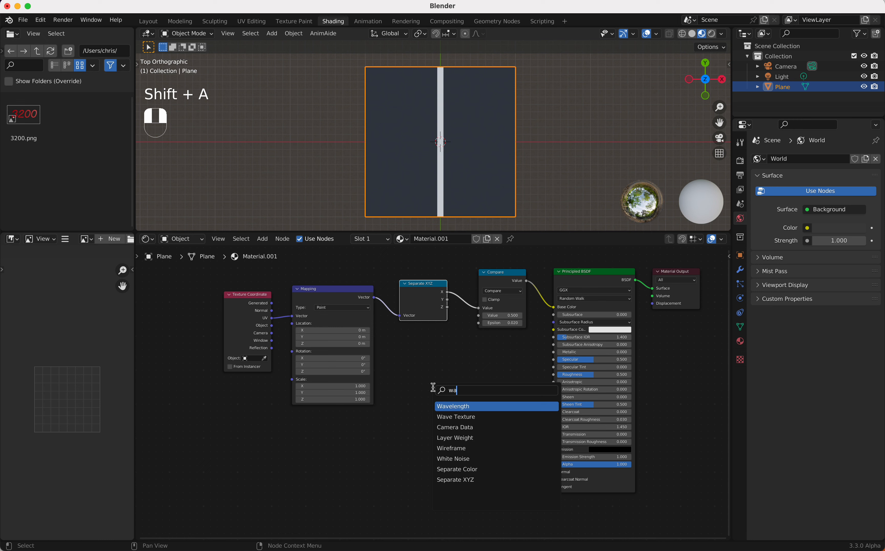
key(Down)
key(Return)
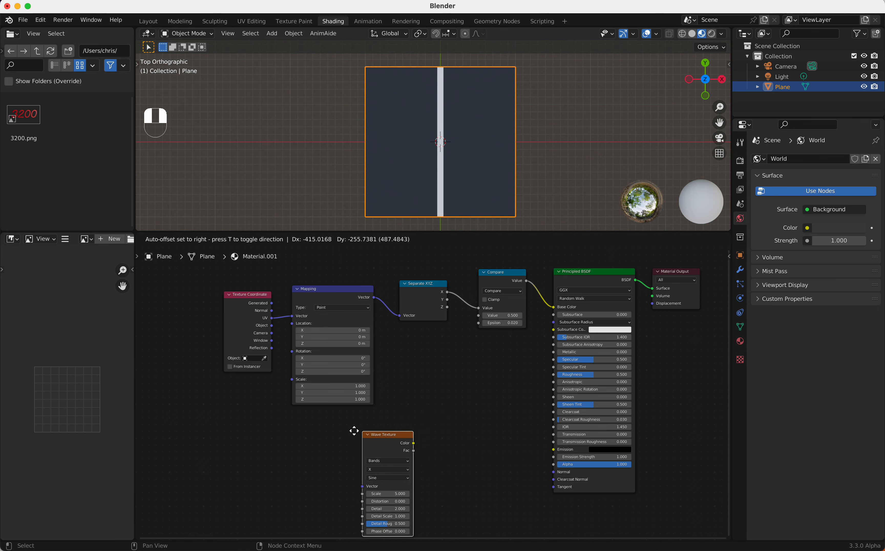
click(316, 416)
Preview the Wave Texture's Color output on the plane and set its bands direction to Y
shift+click(341, 417)
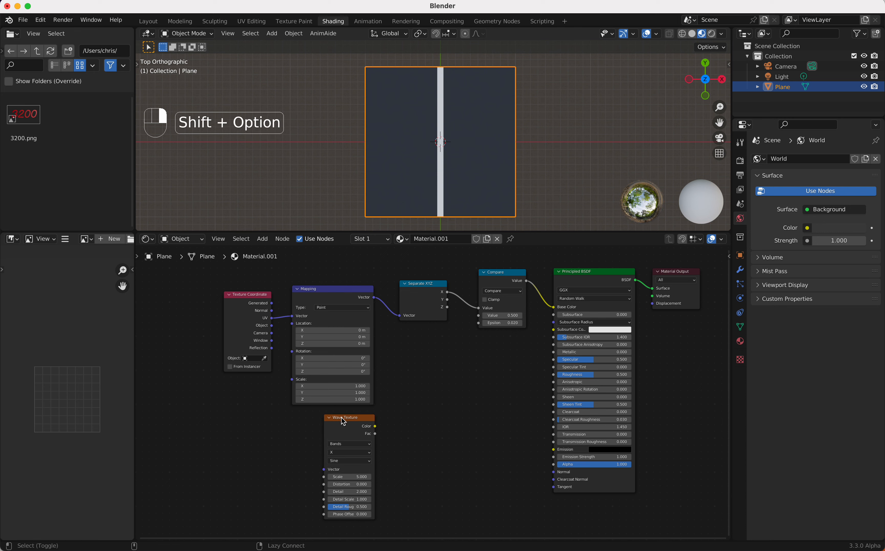
ctrl+shift+click(342, 418)
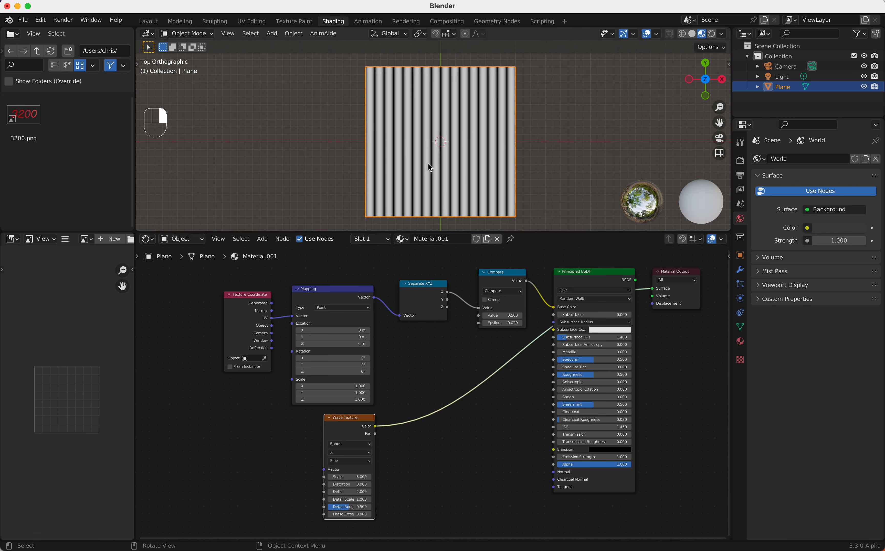
super+scroll(477, 150, down, 2)
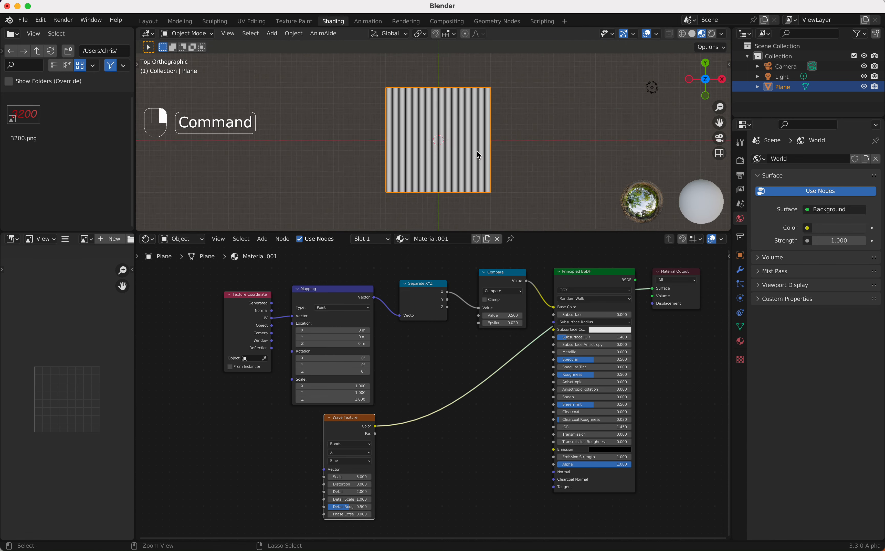
super+scroll(477, 151, up, 8)
super+scroll(477, 151, down, 1)
super+scroll(477, 151, down, 7)
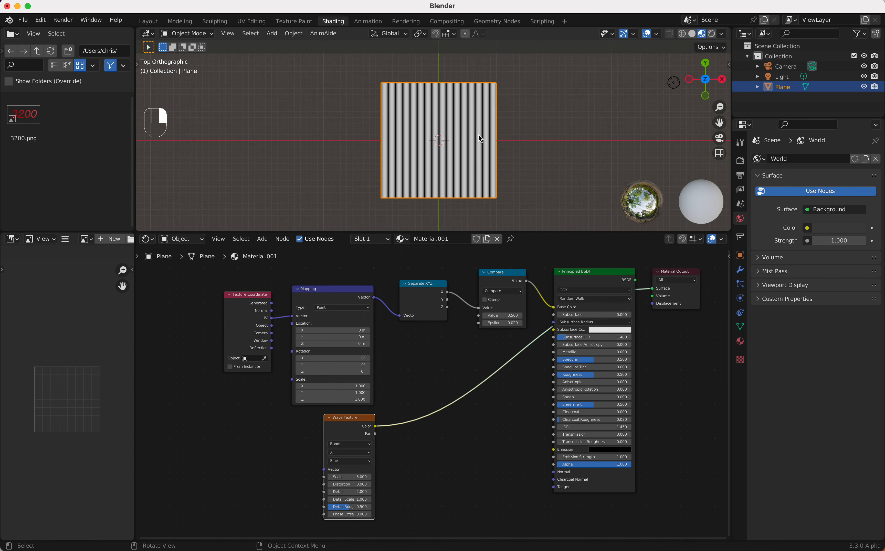
super+scroll(478, 134, up, 3)
super+scroll(478, 134, down, 2)
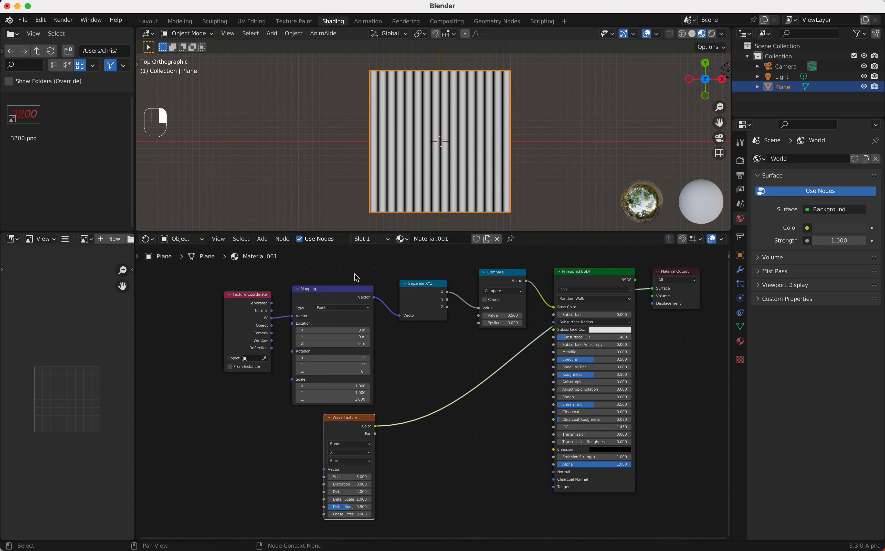
click(347, 452)
click(353, 472)
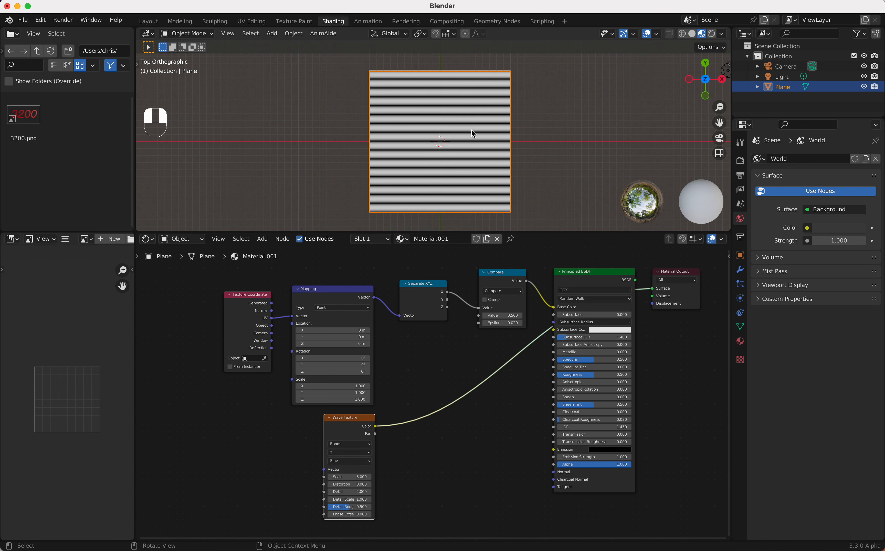
Switch the plane's preview to the Wave Texture's Fac output
key(shift+a)
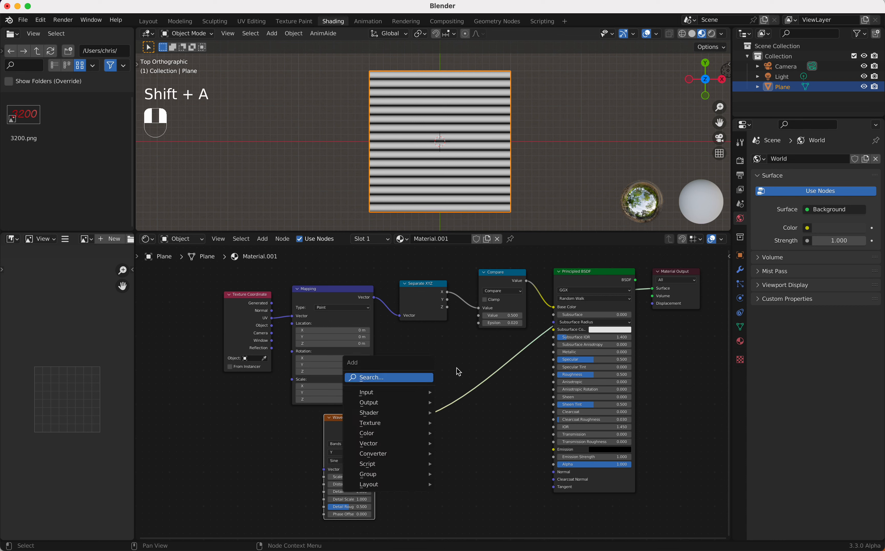
right_click(462, 394)
key(shift)
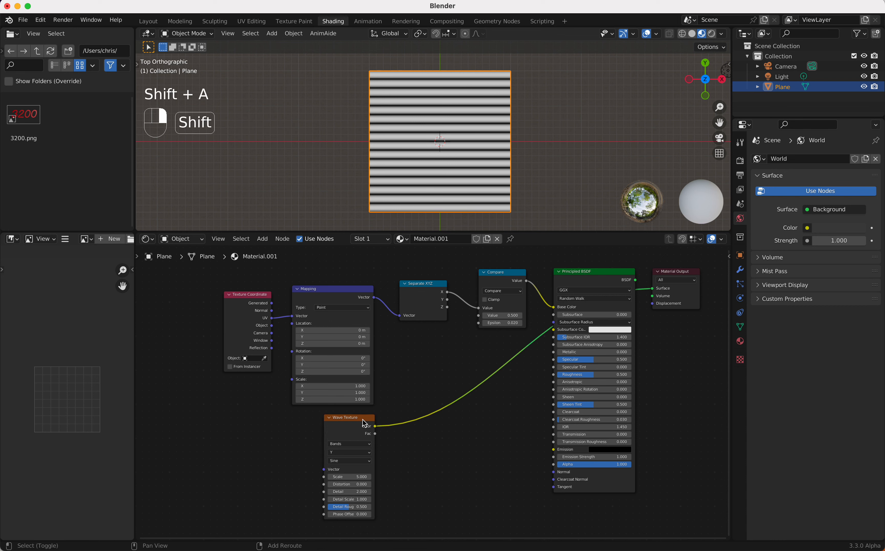
ctrl+shift+click(362, 419)
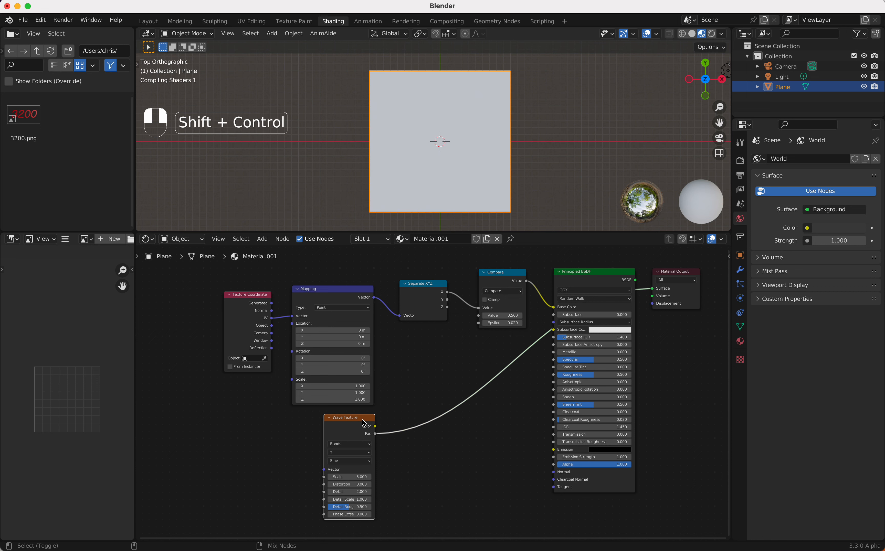
Insert a Math node set to Multiply between the Compare node and the Principled BSDF's Base Color
key(shift+a)
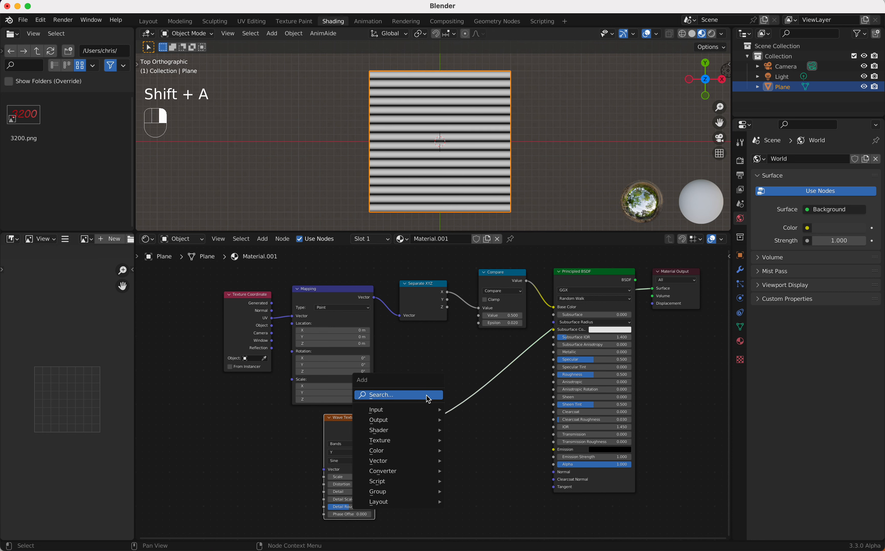
click(427, 395)
text(m)
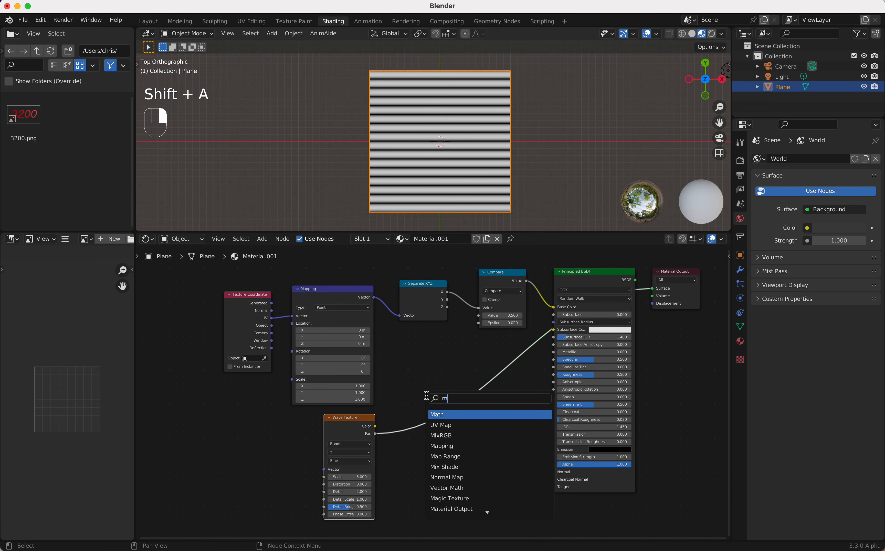
key(Return)
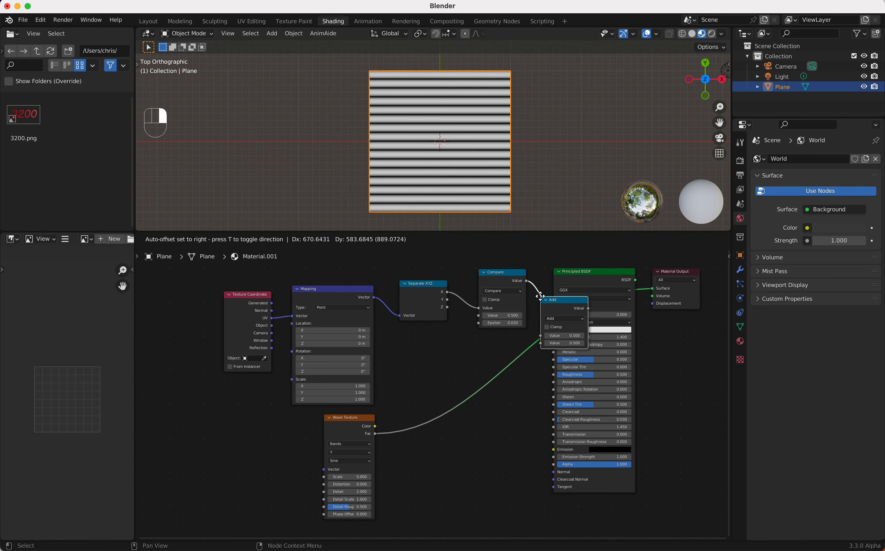
click(553, 296)
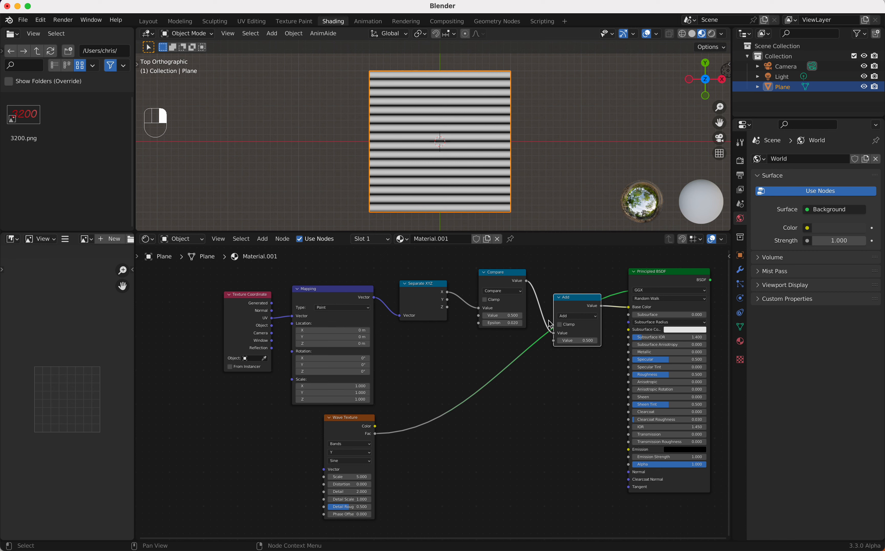
click(577, 317)
click(585, 350)
Connect the Wave Texture's Fac output to the Multiply node's second value and reconnect the Principled BSDF to the Material Output's Surface
drag(375, 434, 553, 341)
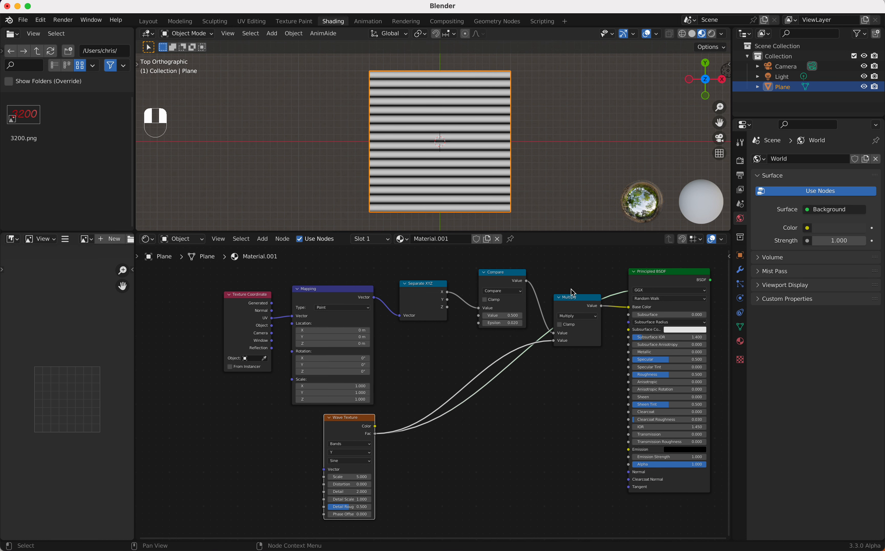
scroll(574, 300, right, 5)
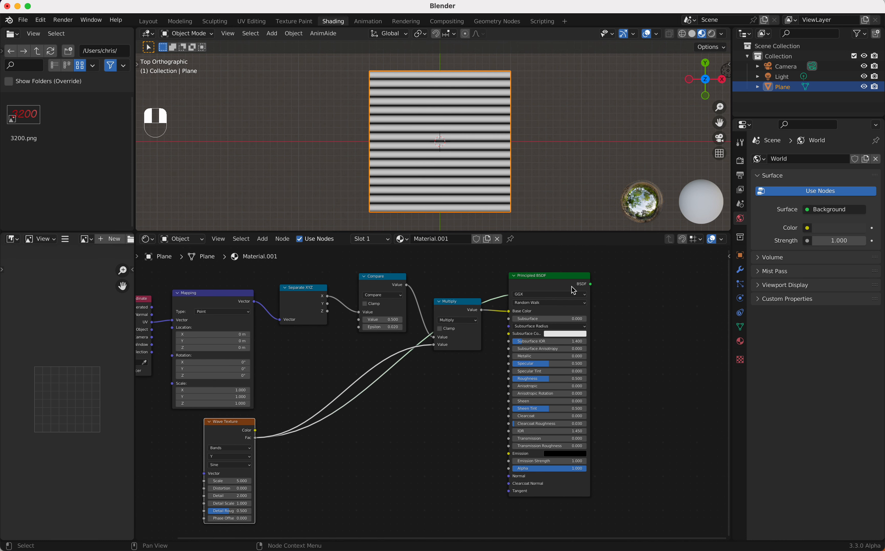
ctrl+shift+click(566, 279)
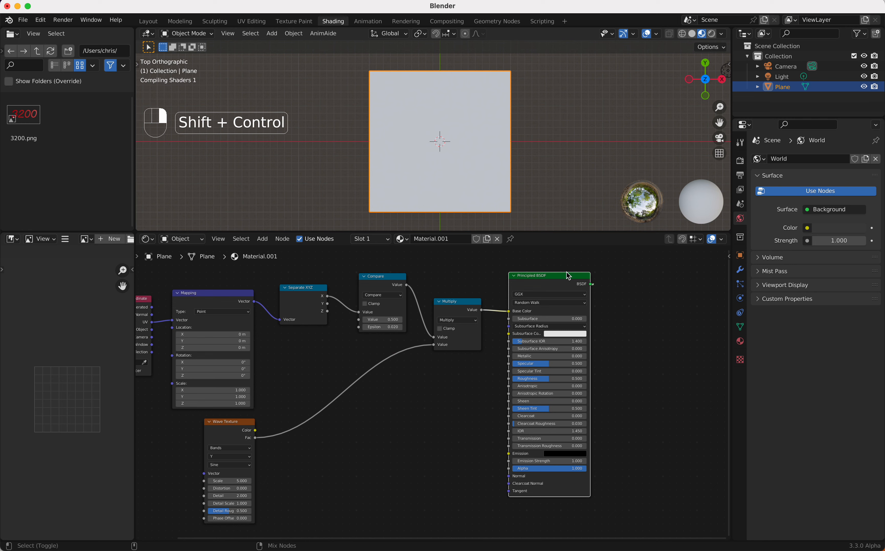
Move the Material Output node out from behind the Principled BSDF, placing it on the shader's output side
scroll(501, 324, right, 3)
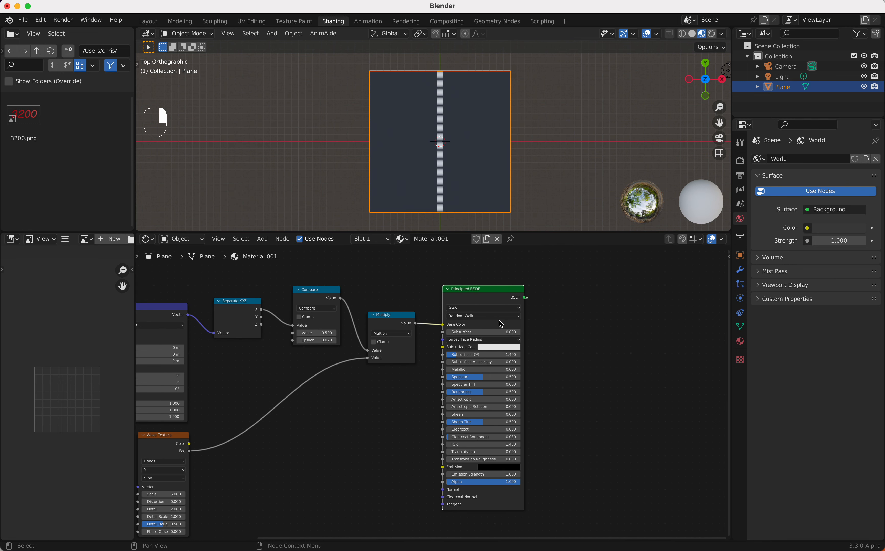
scroll(500, 323, right, 2)
drag(474, 298, 466, 411)
drag(467, 290, 566, 292)
drag(458, 400, 469, 314)
Set the Wave Texture's scale to -0.840 for fewer, longer dashes along the centre line
scroll(468, 315, left, 10)
scroll(467, 315, down, 1)
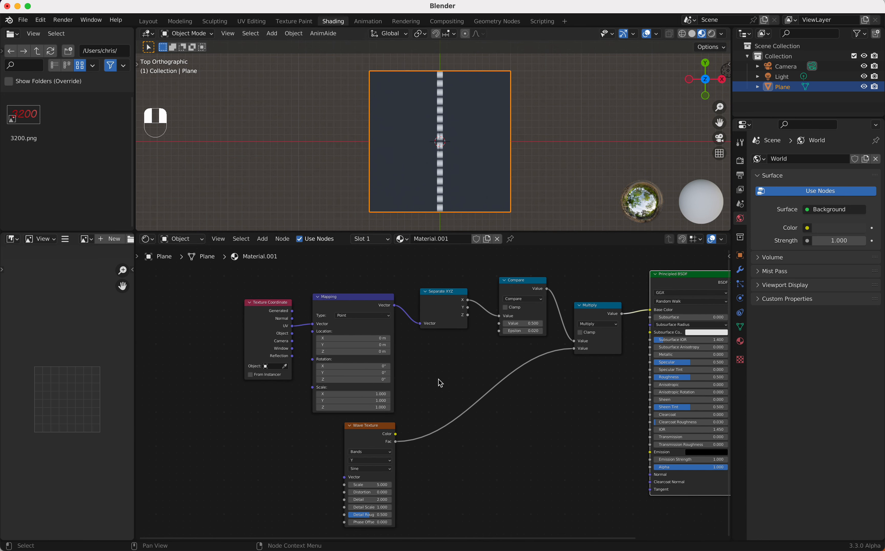
shift+drag(369, 485, 351, 485)
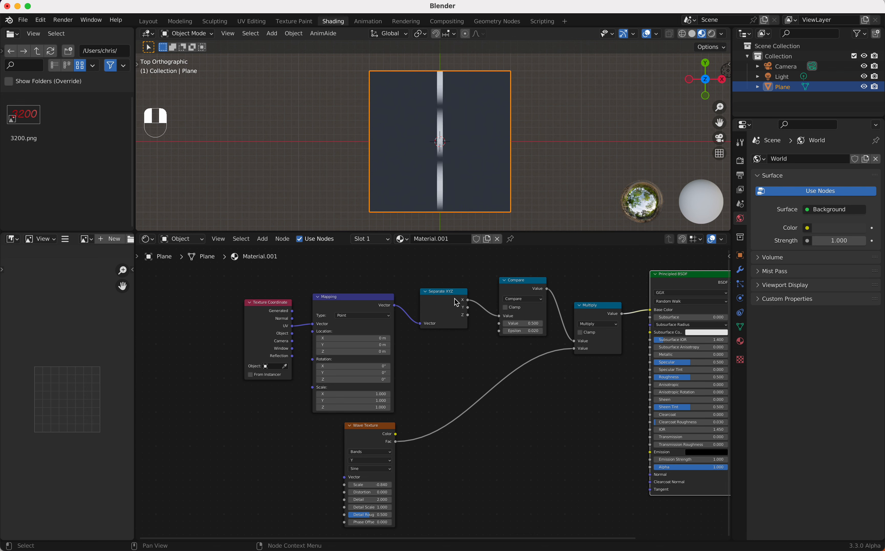
Insert a Math node on the link between the Wave Texture's Fac output and the Multiply node
scroll(487, 383, down, 3)
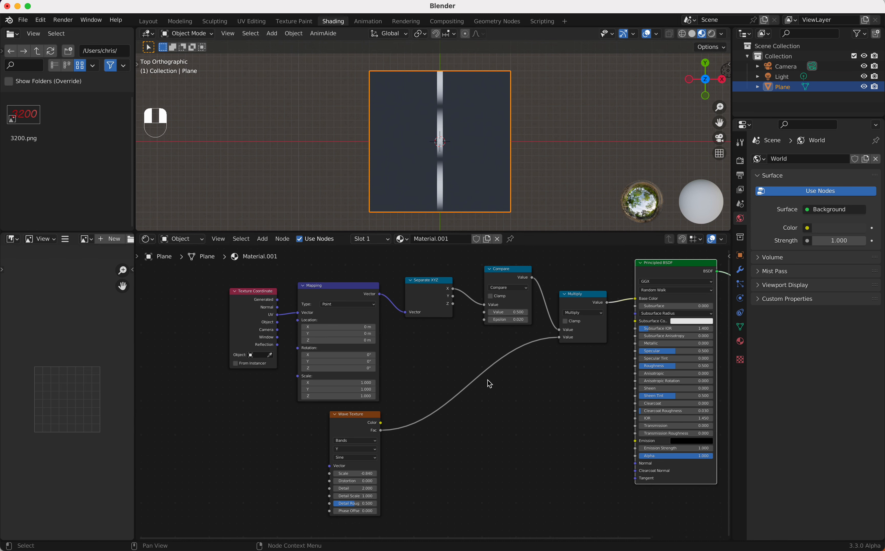
key(shift+a)
click(451, 365)
text(add)
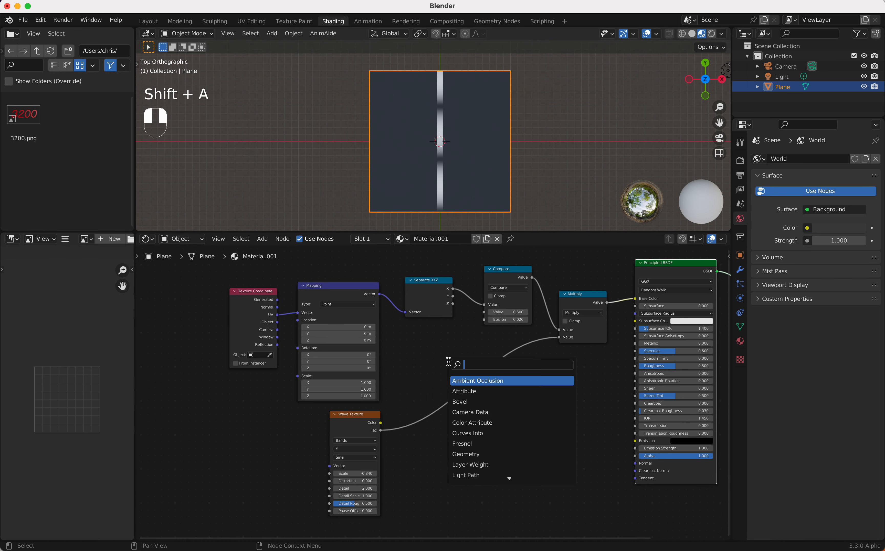
key(Return)
click(448, 361)
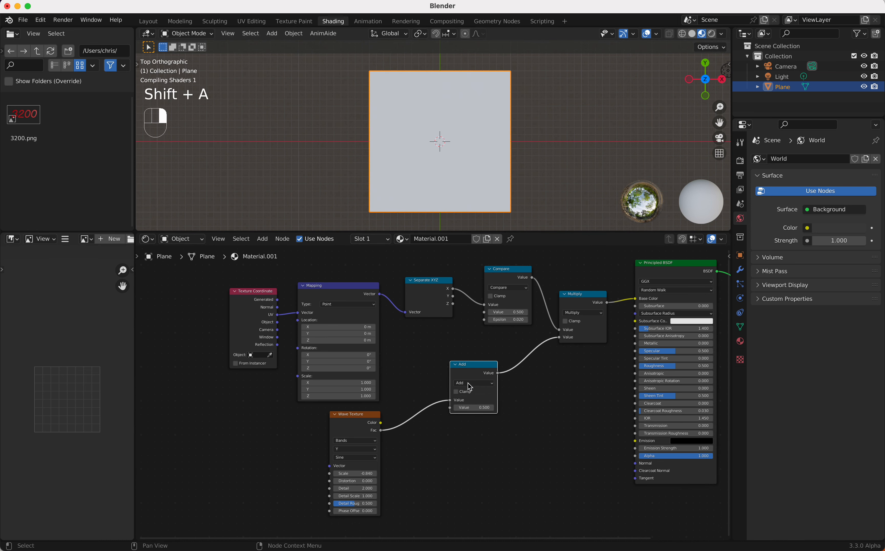
Set the inserted Math node to Round and change the Wave Texture's scale to -0.940
click(469, 384)
click(573, 401)
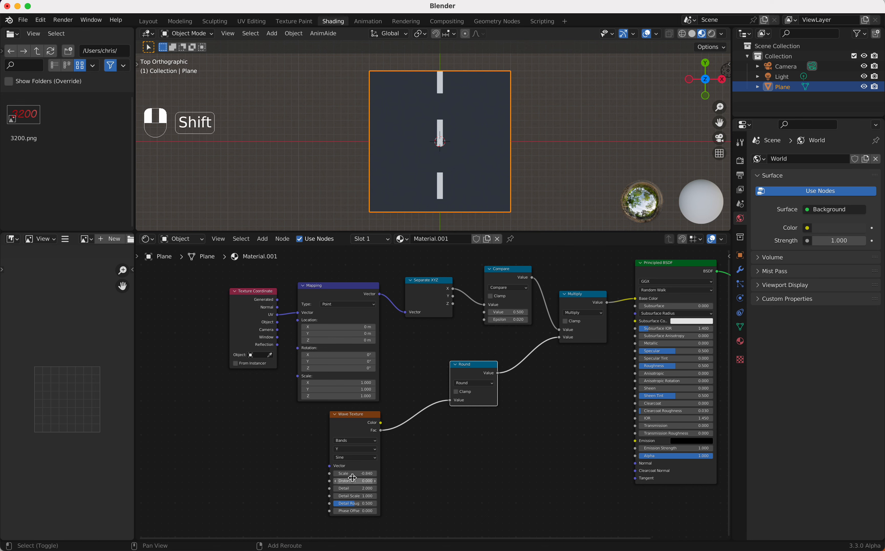
shift+drag(360, 474, 348, 474)
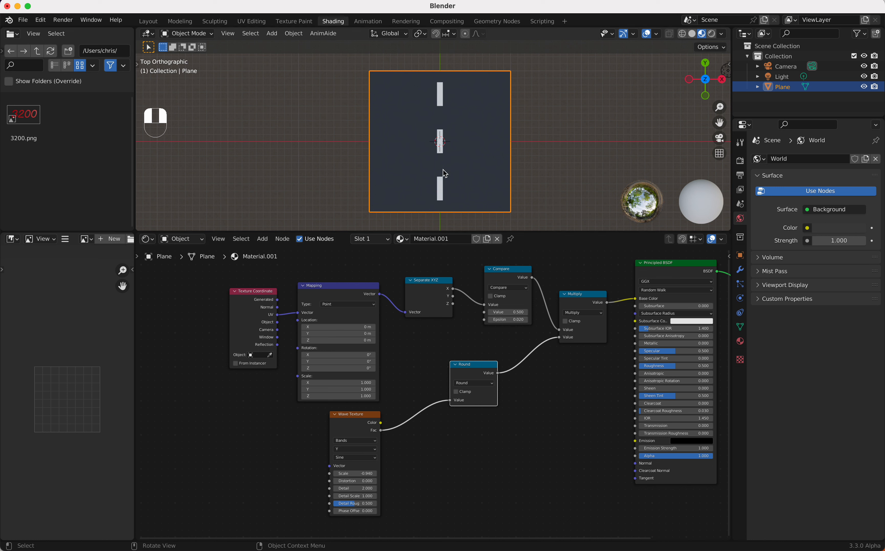
Examine the dashed centre line on the plane from the top view and from several perspective angles
scroll(442, 123, down, 5)
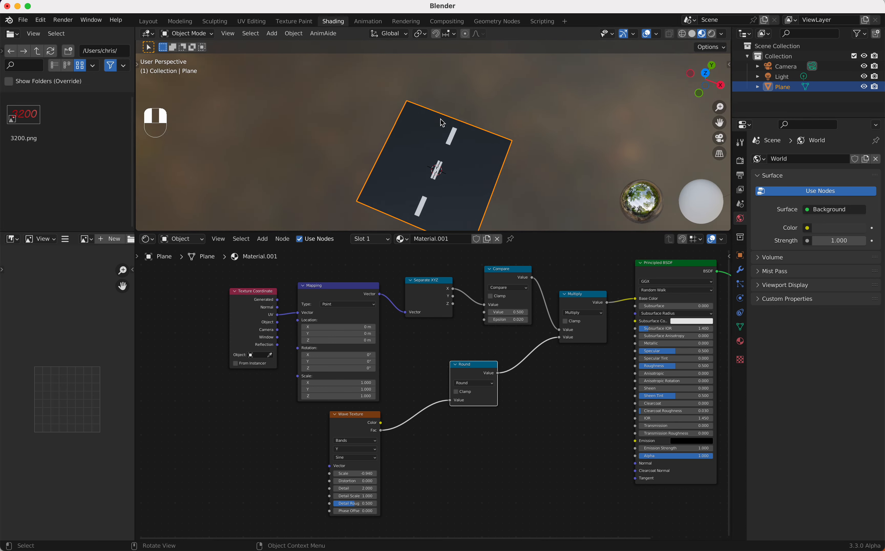
scroll(442, 123, up, 4)
key(KP_7)
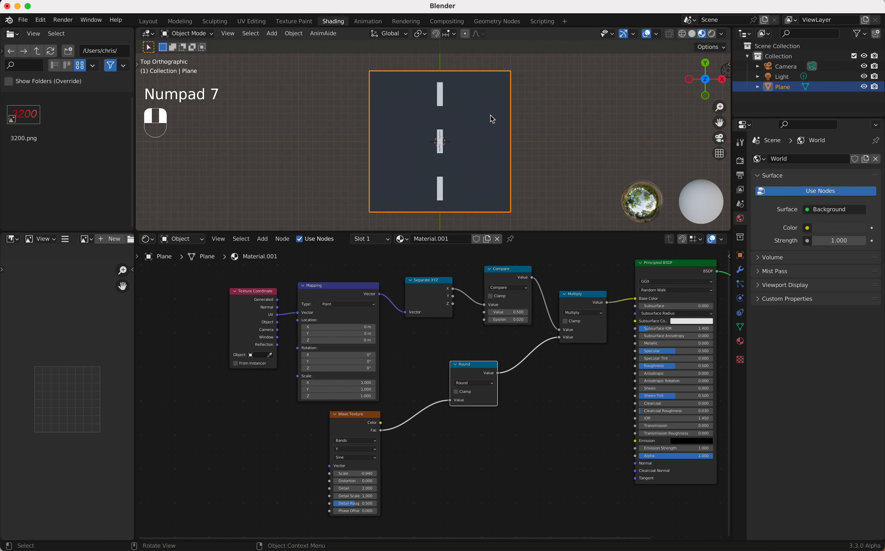
scroll(491, 116, down, 5)
super+scroll(493, 115, down, 5)
super+scroll(493, 115, up, 3)
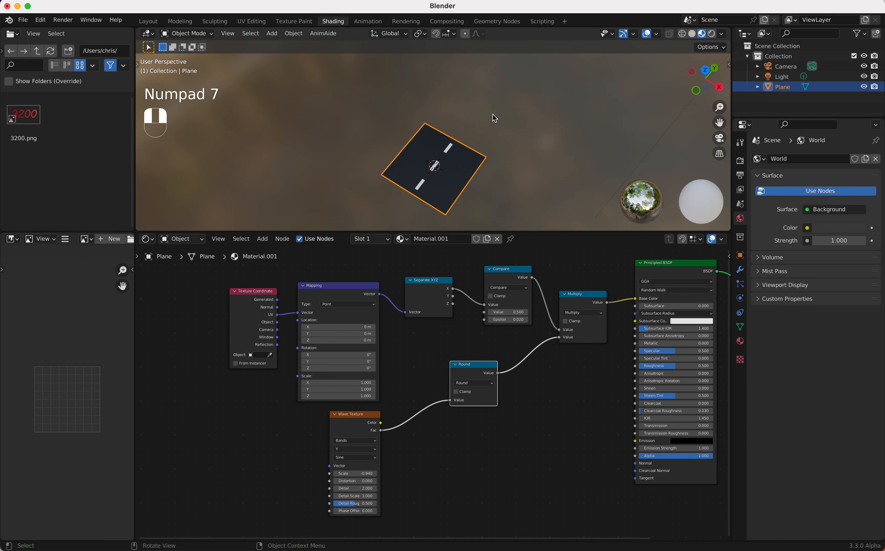
scroll(493, 115, down, 4)
shift+scroll(492, 114, down, 2)
shift+scroll(492, 114, down, 1)
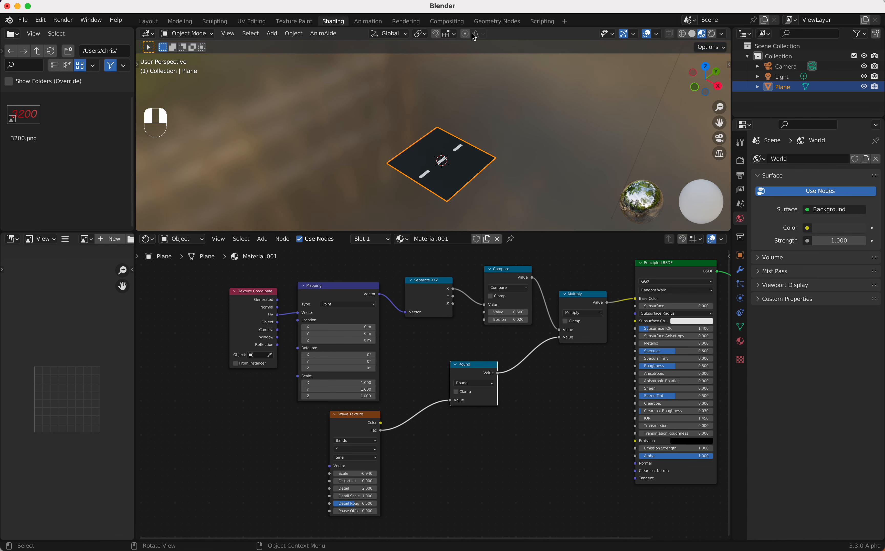
Switch to the Layout workspace and add a Bezier circle at the world origin
click(154, 22)
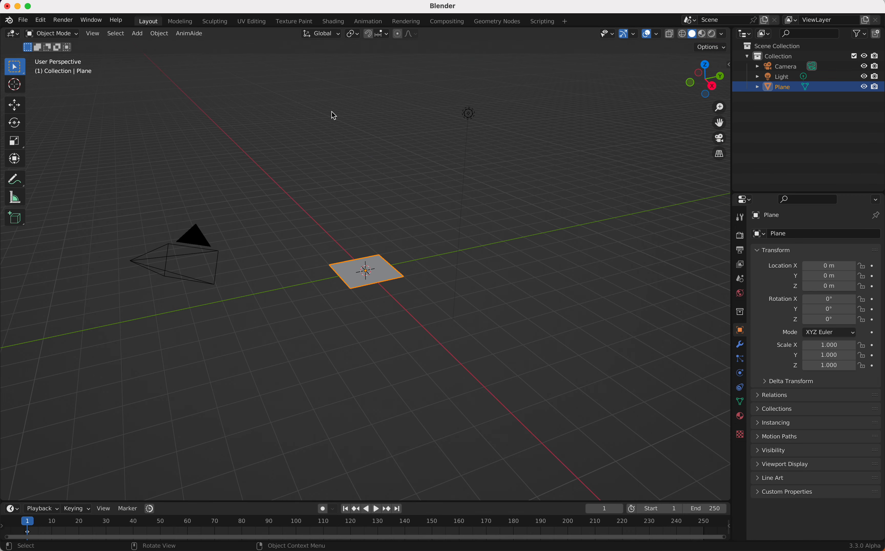
key(shift+a)
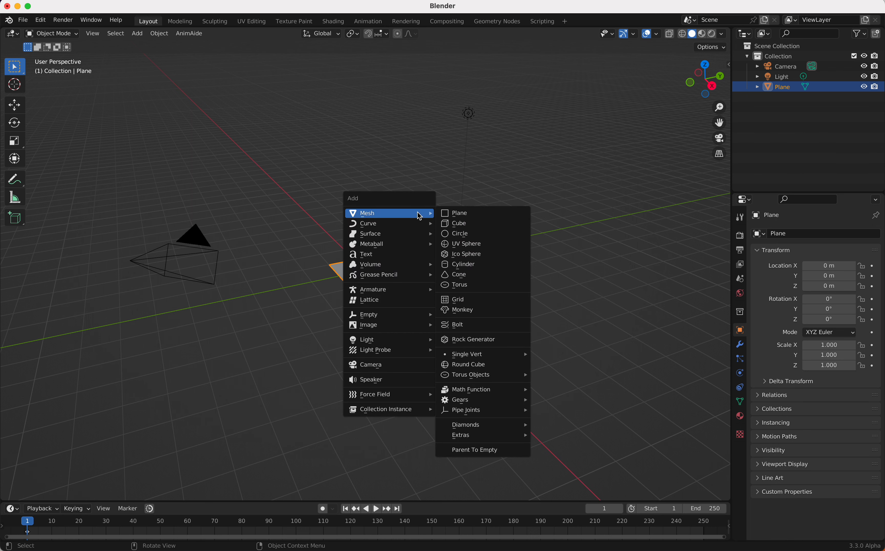
mouse_move(418, 228)
click(460, 234)
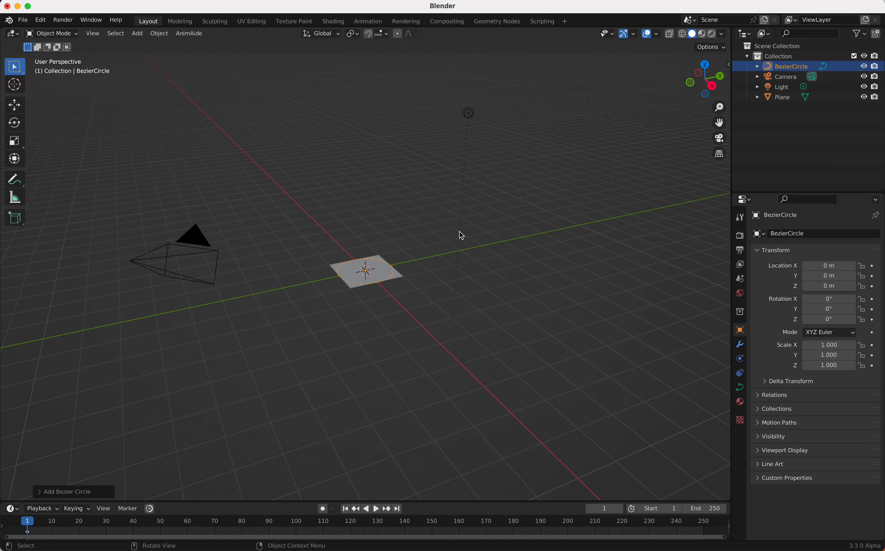
Scale the Bezier circle's control points up to nearly six times their size in Edit Mode
key(Tab)
middle_drag(460, 234, 459, 232)
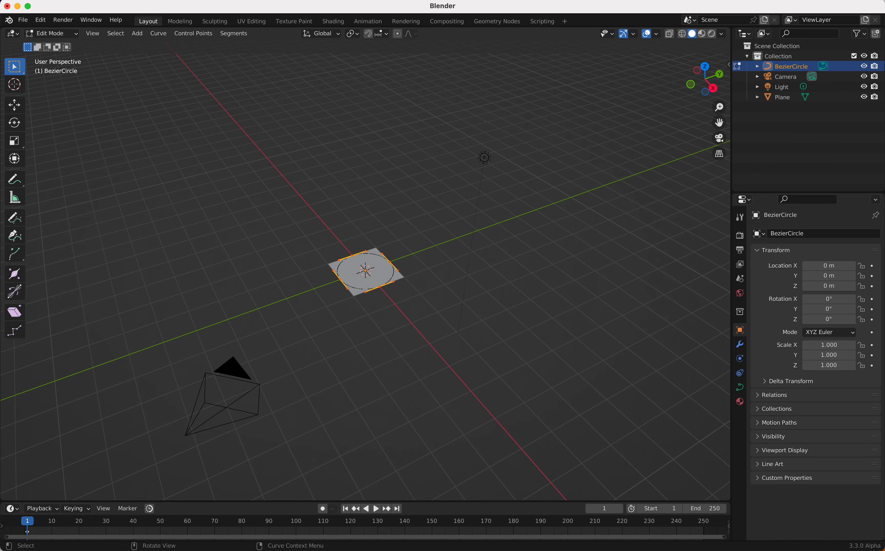
key(s)
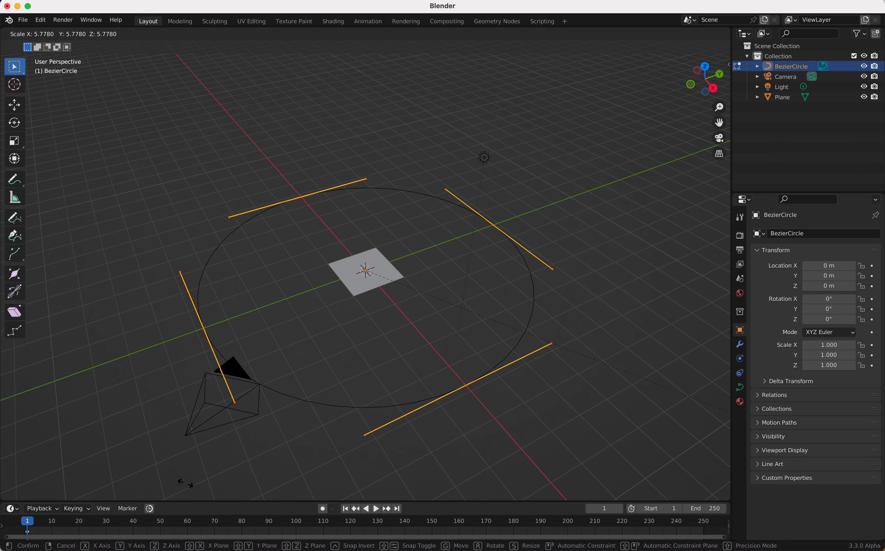
click(197, 486)
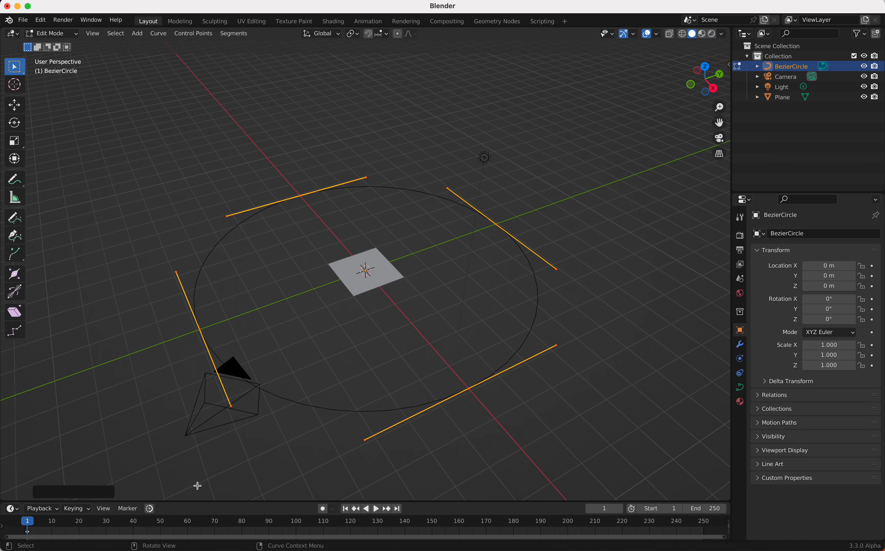
Rotate the two opposite control points on the X axis around Z to bend the circle into an irregular track
click(305, 197)
key(r)
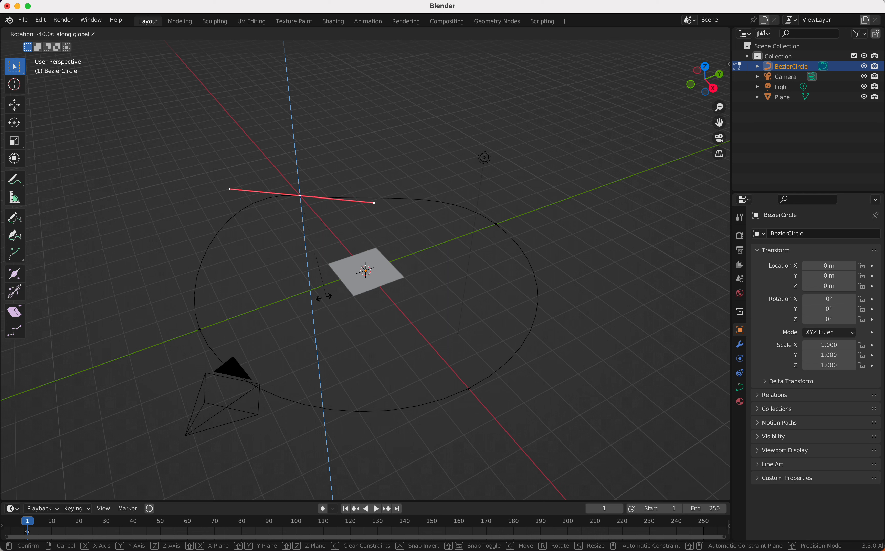
click(289, 323)
click(471, 392)
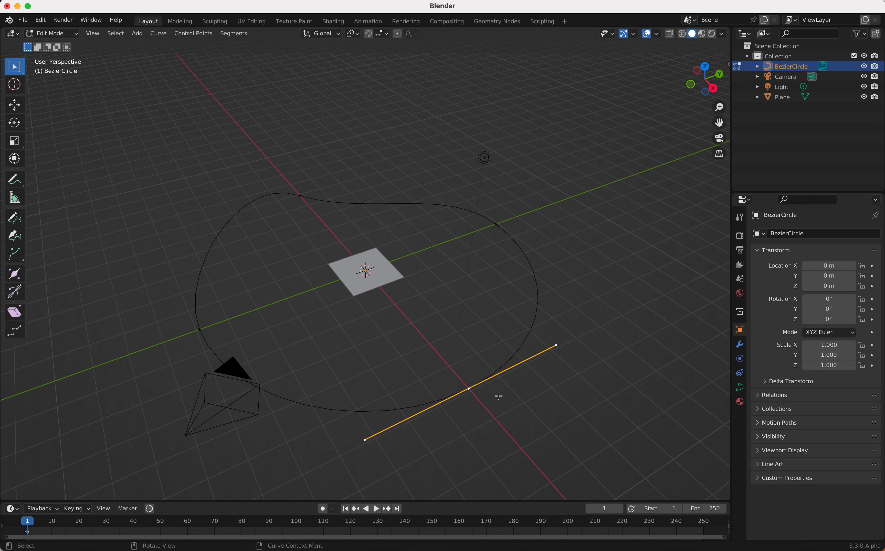
key(r)
key(z)
click(504, 367)
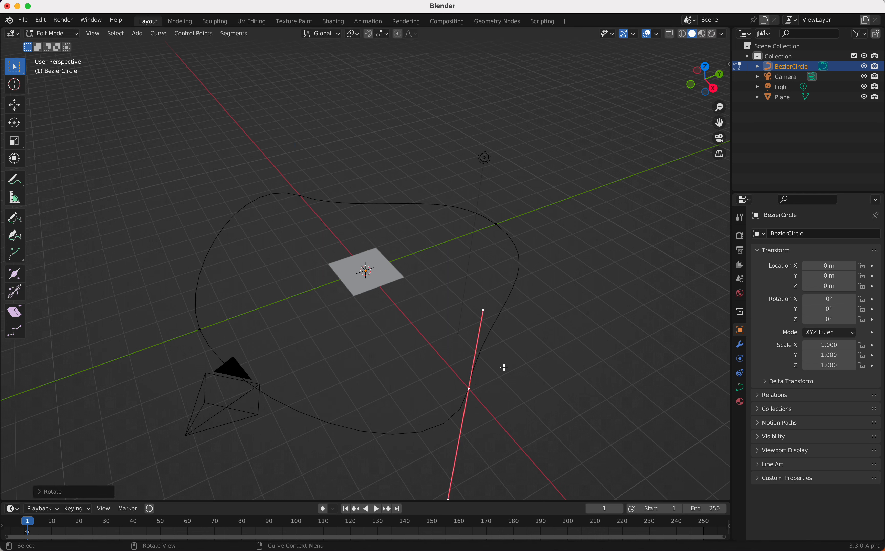
Set the Screencast Keys display origin to the 3D viewport and return to Object Mode
key(n)
click(728, 197)
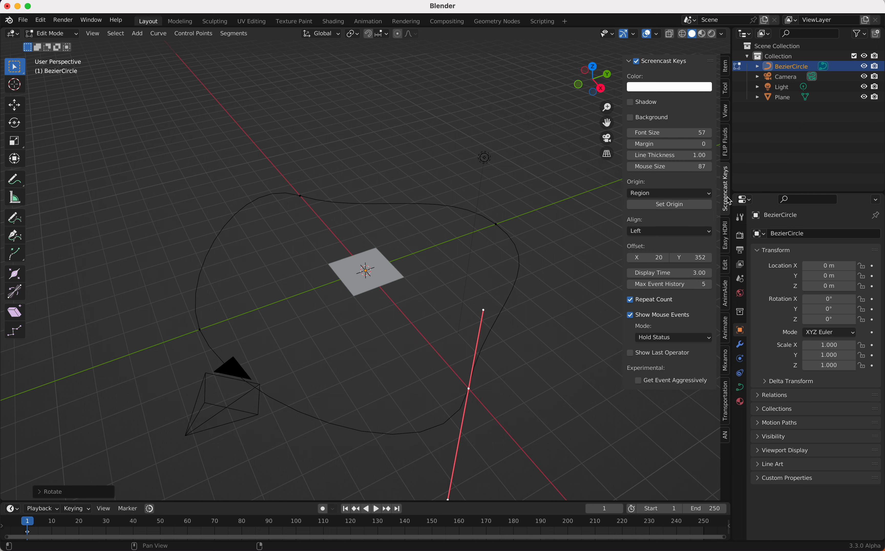
click(661, 205)
click(263, 314)
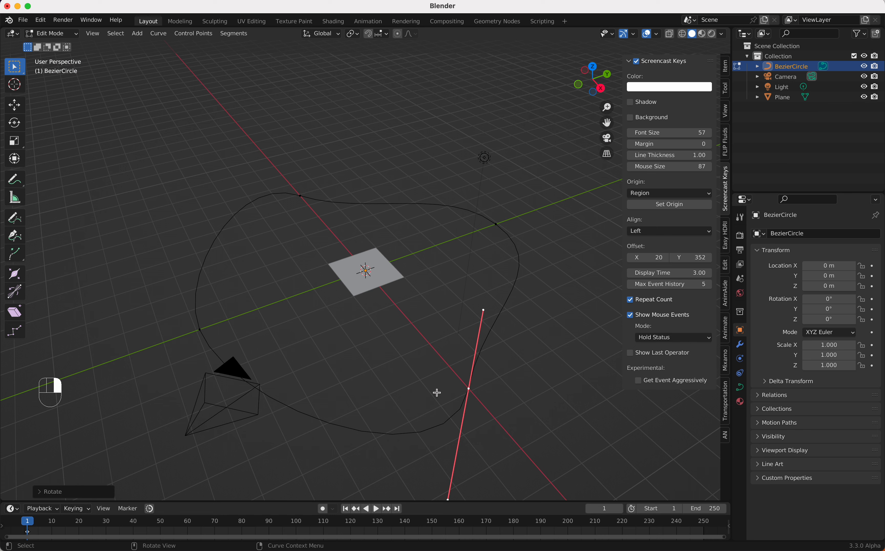
key(Tab)
middle_drag(438, 395, 437, 361)
key(n)
middle_drag(461, 328, 456, 317)
Add an Array modifier to the plane with fit type Fit Curve and BezierCircle as its curve
click(389, 268)
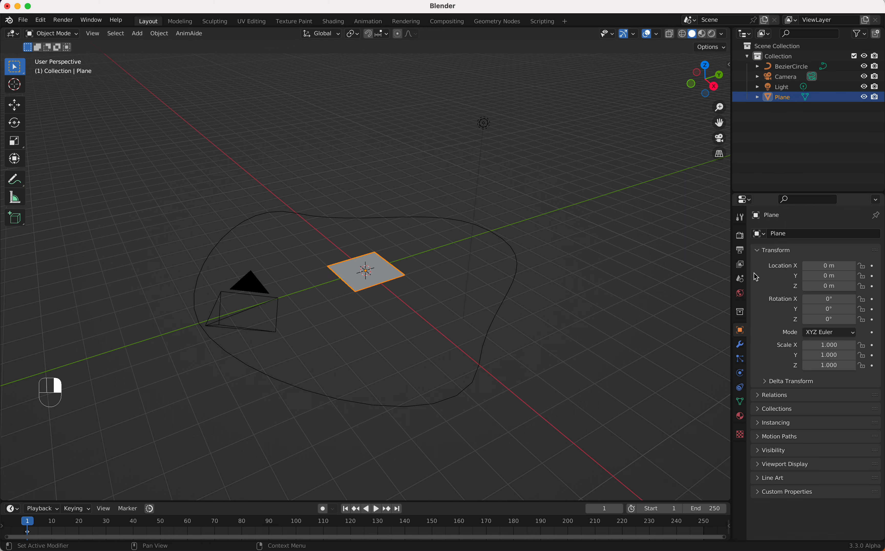
click(740, 344)
click(793, 237)
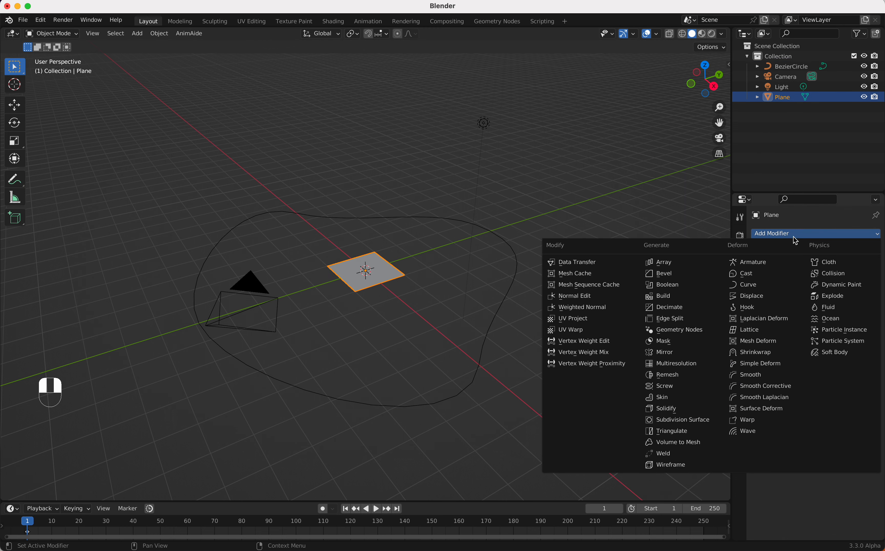
click(708, 257)
click(825, 269)
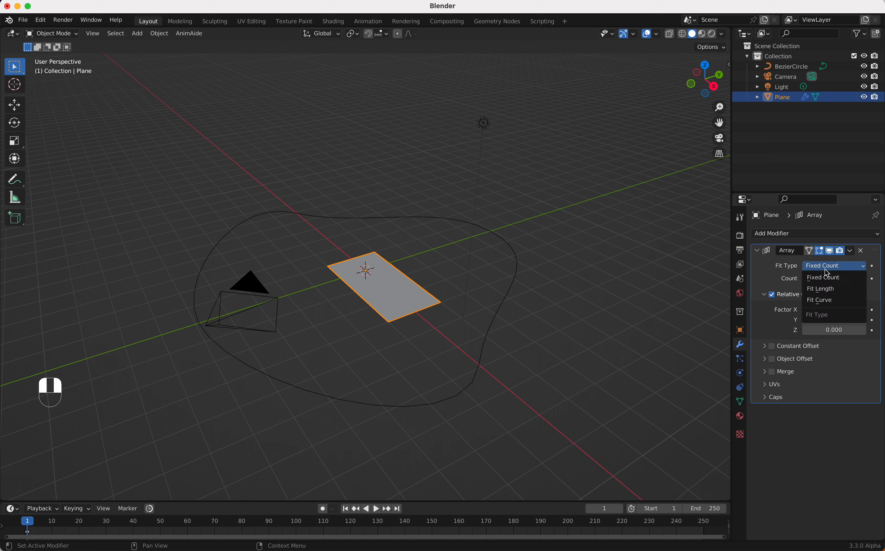
click(826, 288)
click(826, 278)
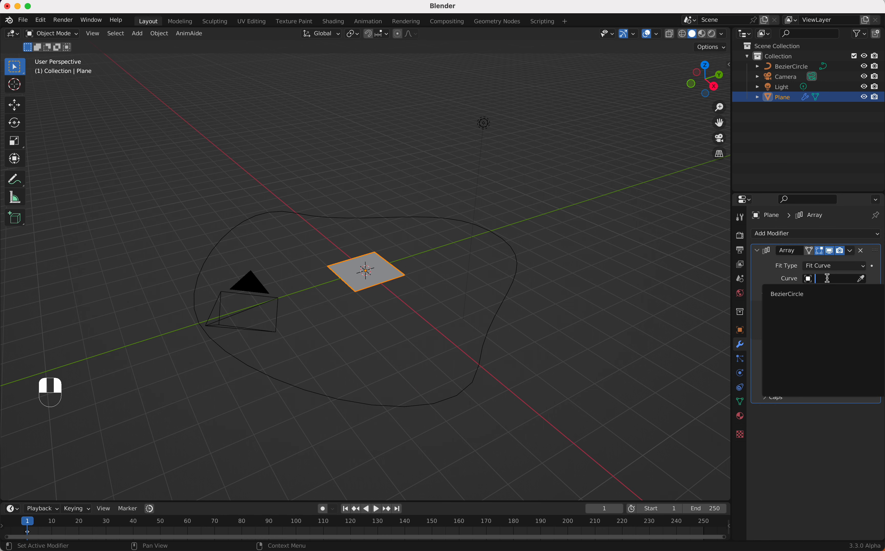
click(822, 293)
super+scroll(549, 338, left, 2)
super+scroll(550, 338, down, 5)
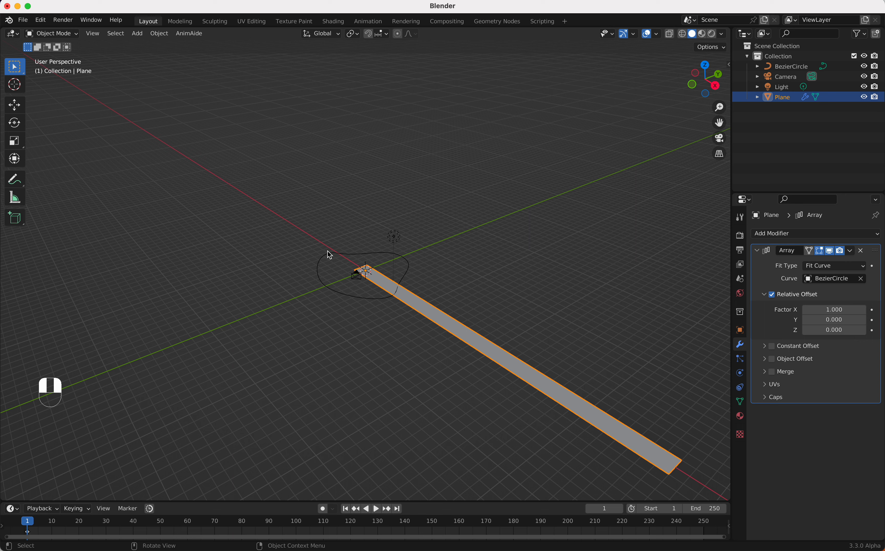
Add a Curve modifier to the plane with BezierCircle as curve object and show the viewport in Material Preview
click(758, 251)
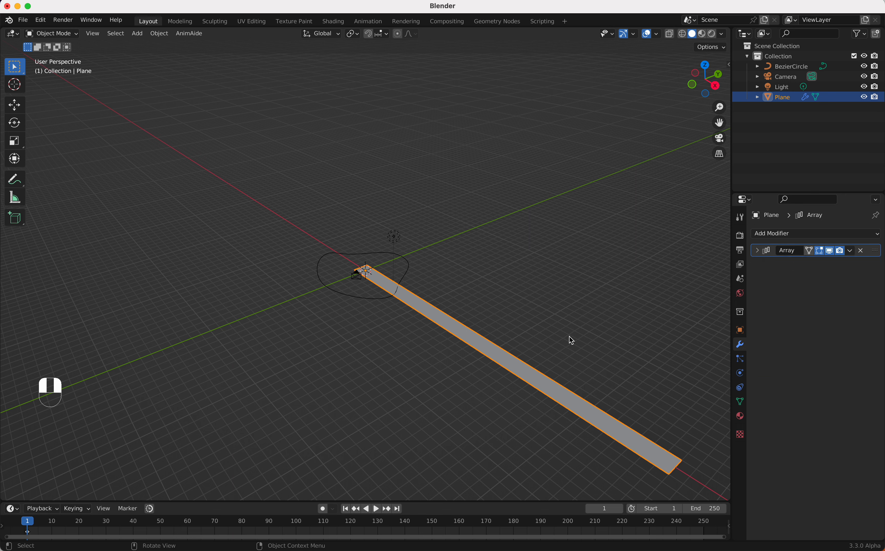
click(828, 234)
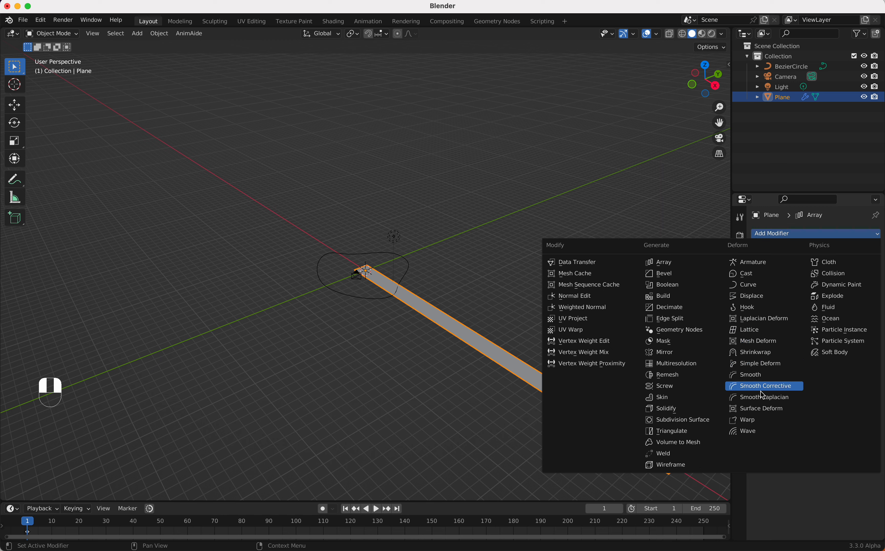
click(757, 287)
click(818, 282)
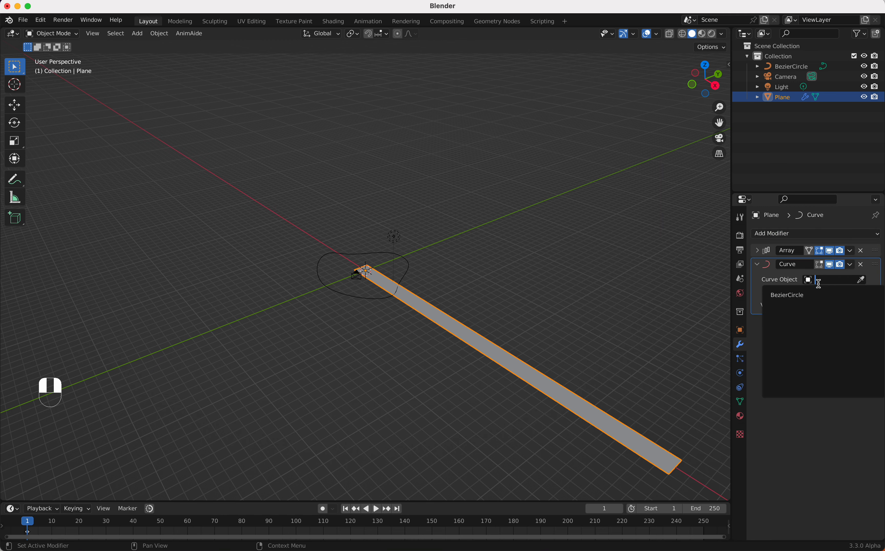
click(818, 293)
super+scroll(425, 235, up, 2)
super+scroll(425, 235, up, 3)
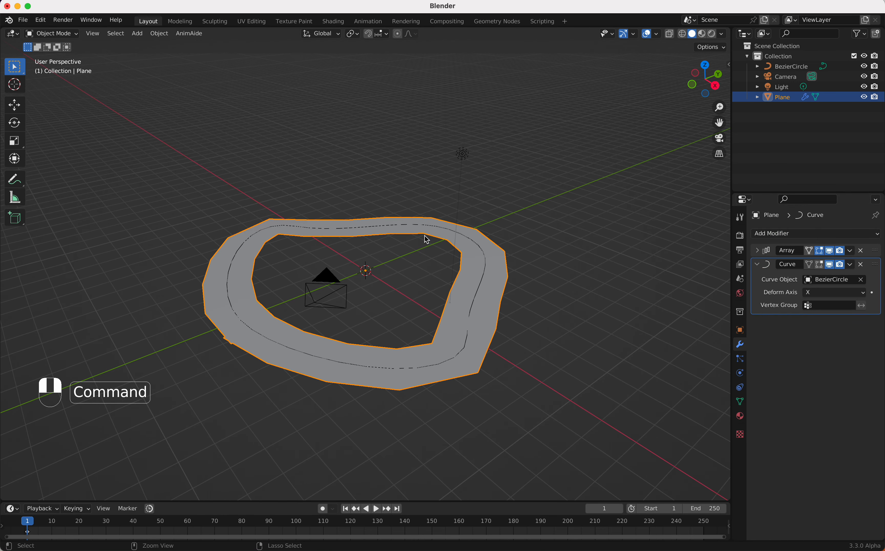
click(703, 33)
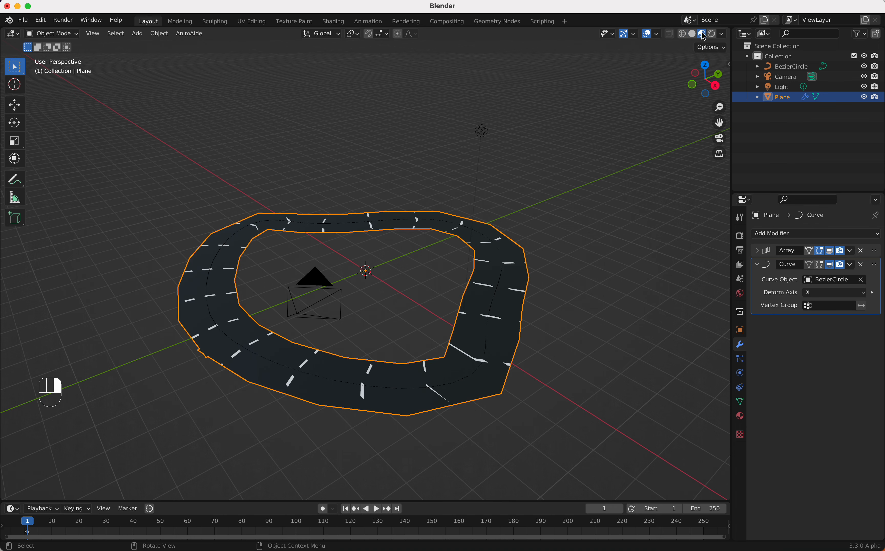
scroll(555, 307, down, 3)
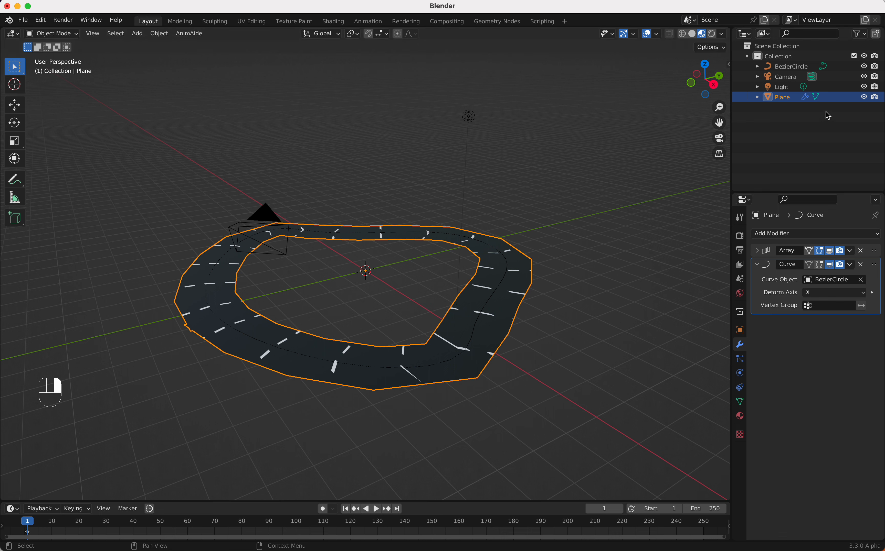
Subdivide the plane's mesh with 5 cuts in Edit Mode and remove the Subdivision modifier from its stack
key(Tab)
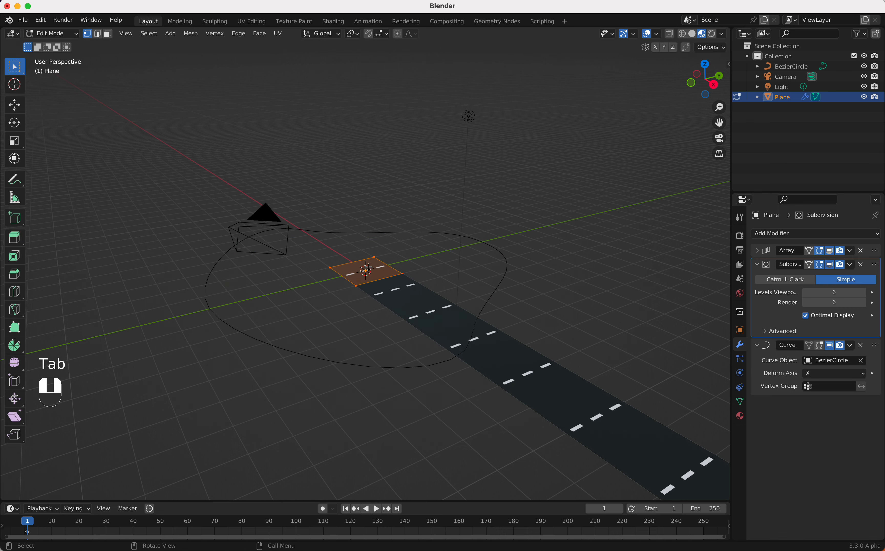
right_click(368, 269)
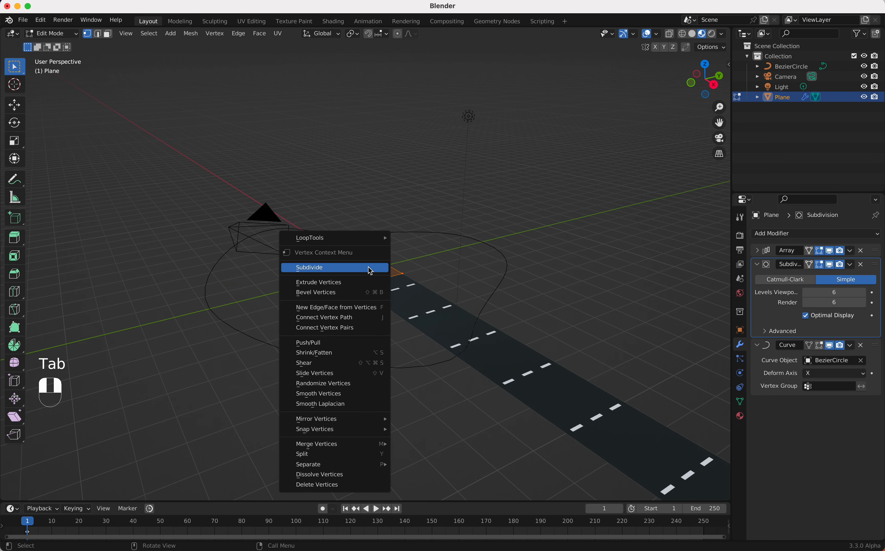
click(370, 271)
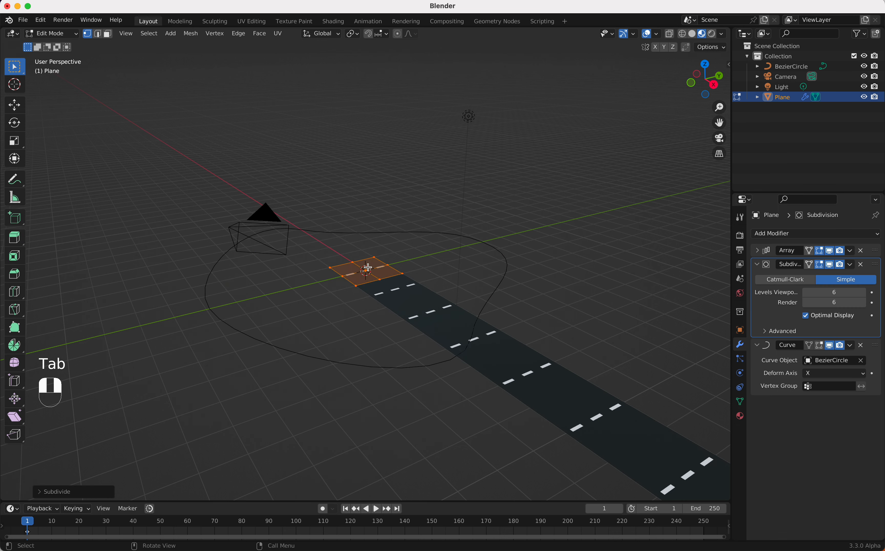
click(47, 493)
click(123, 422)
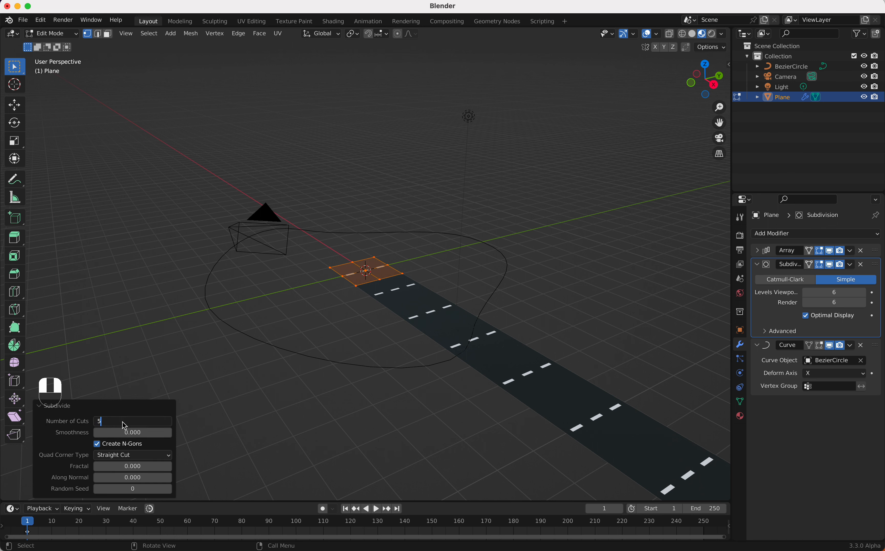
text(5)
key(Return)
key(Tab)
key(Tab)
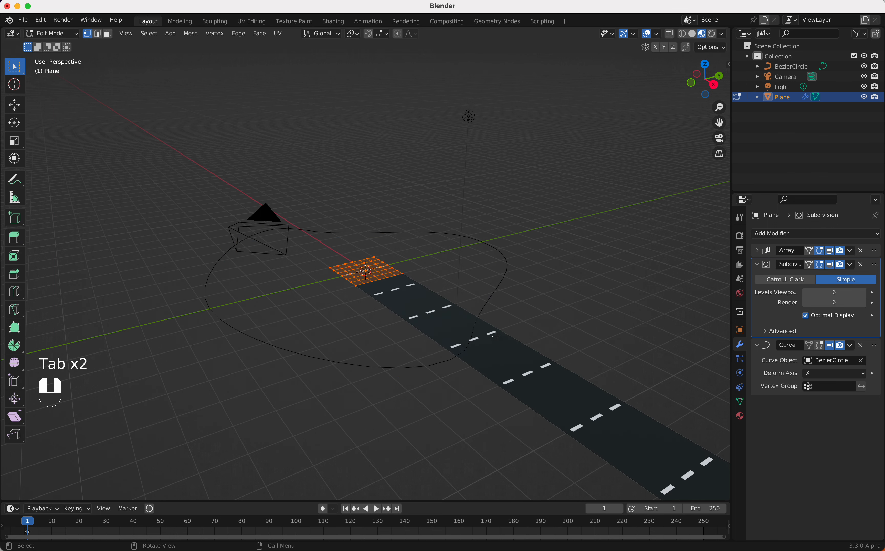
key(Tab)
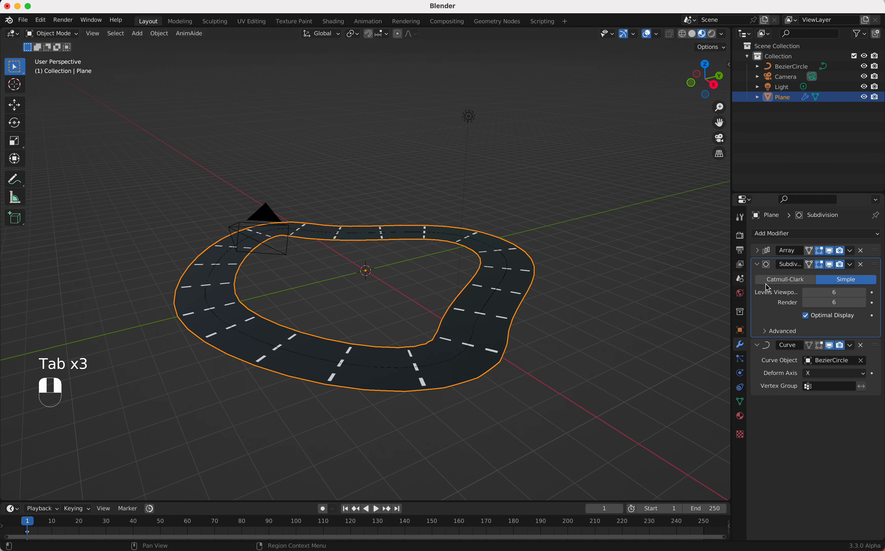
click(861, 264)
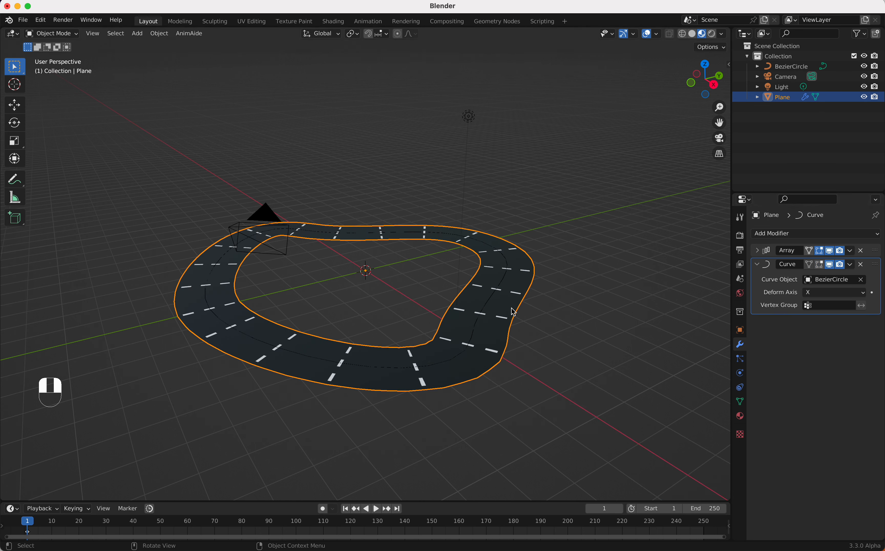
Subdivide the plane's mesh with 10 cuts in Edit Mode and return to Object Mode
key(Tab)
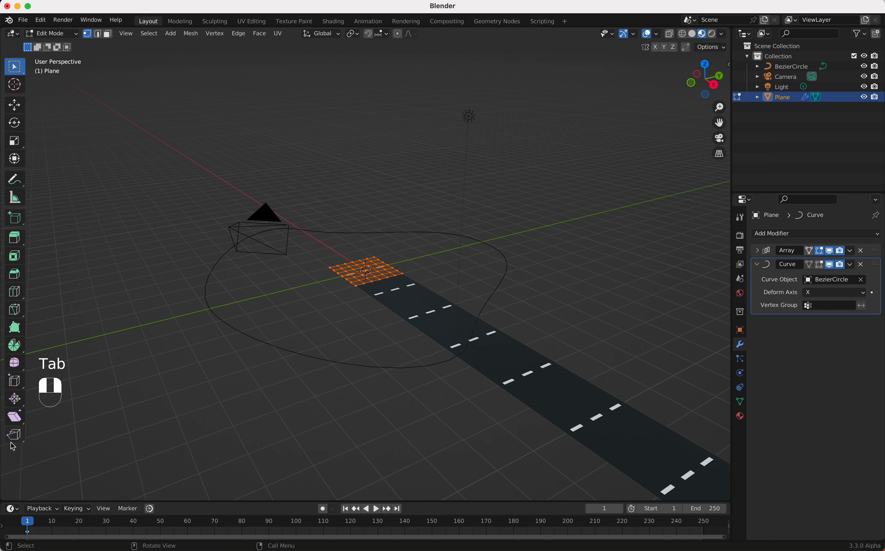
right_click(371, 279)
click(360, 281)
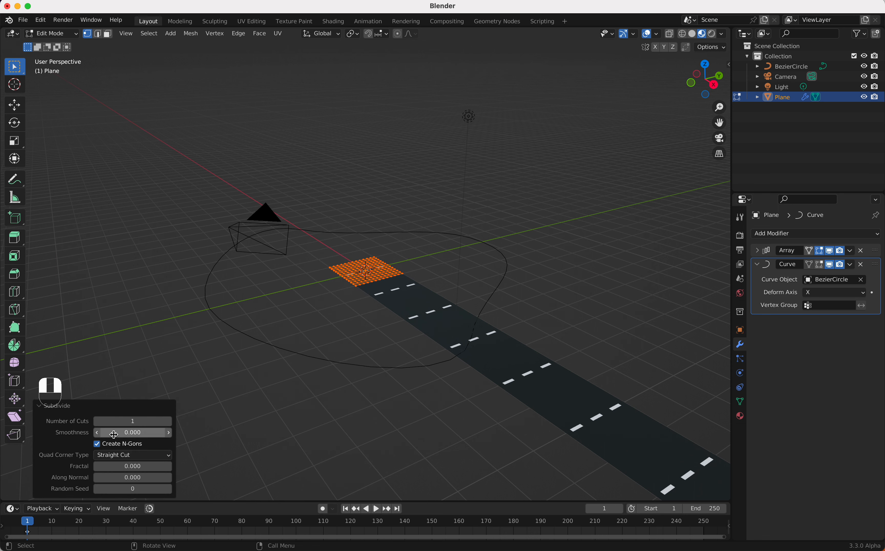
click(139, 421)
text(10)
key(Return)
key(Tab)
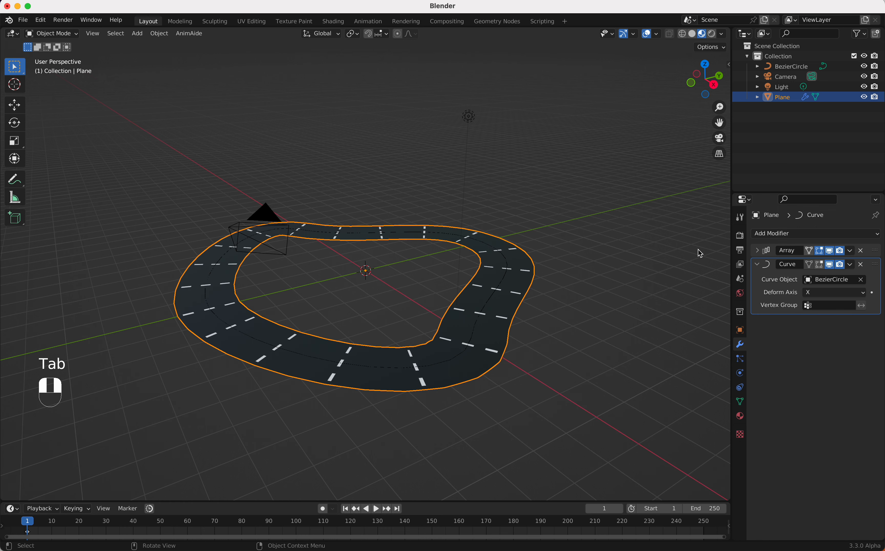
scroll(518, 365, up, 8)
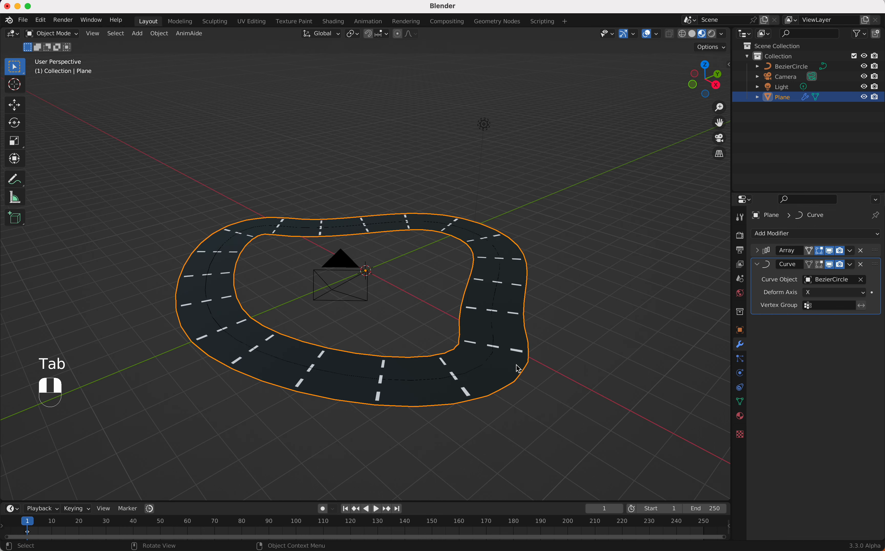
scroll(517, 365, down, 5)
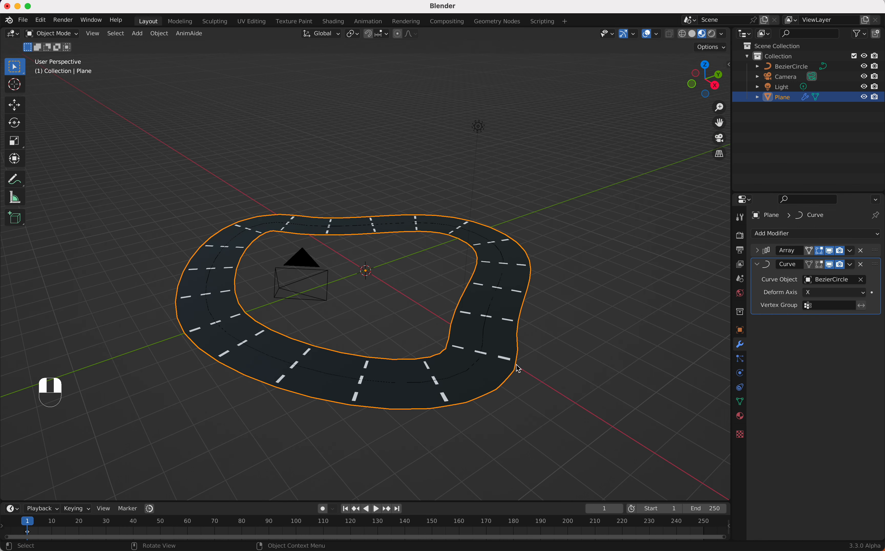
Set the BezierCircle curve's preview resolution to 57
click(804, 68)
click(739, 387)
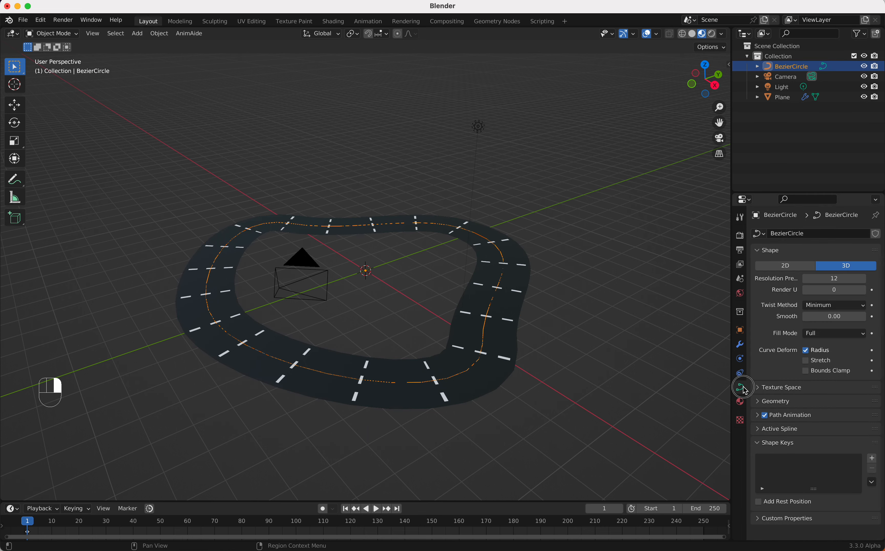
scroll(534, 338, down, 5)
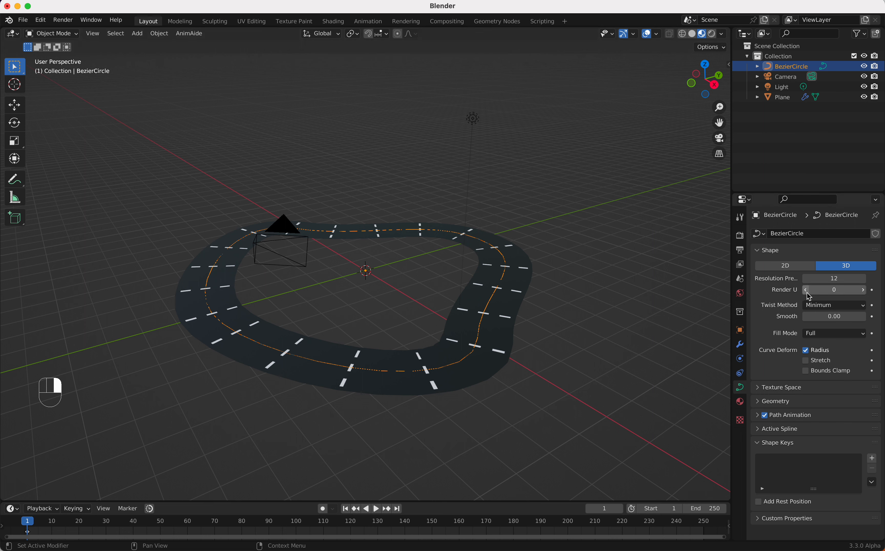
drag(834, 279, 852, 278)
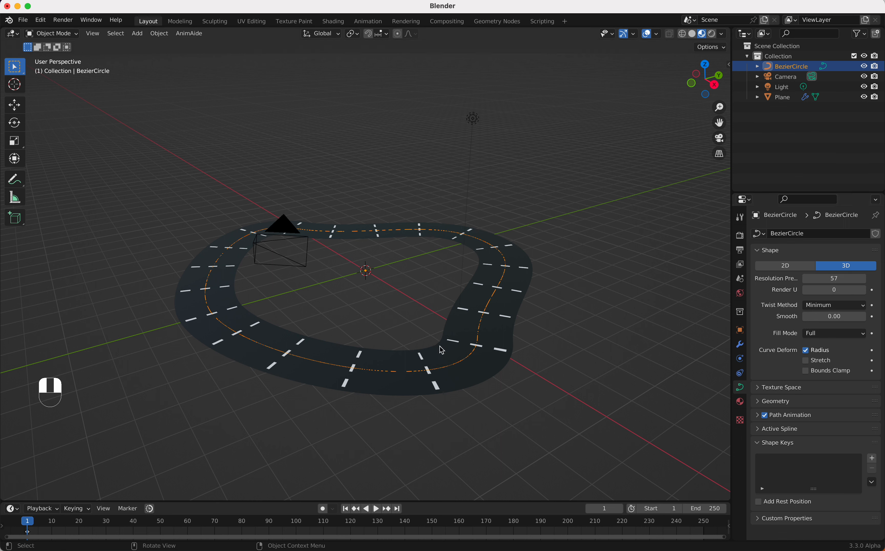
scroll(431, 348, left, 10)
scroll(431, 348, right, 10)
scroll(432, 347, left, 5)
scroll(432, 347, right, 3)
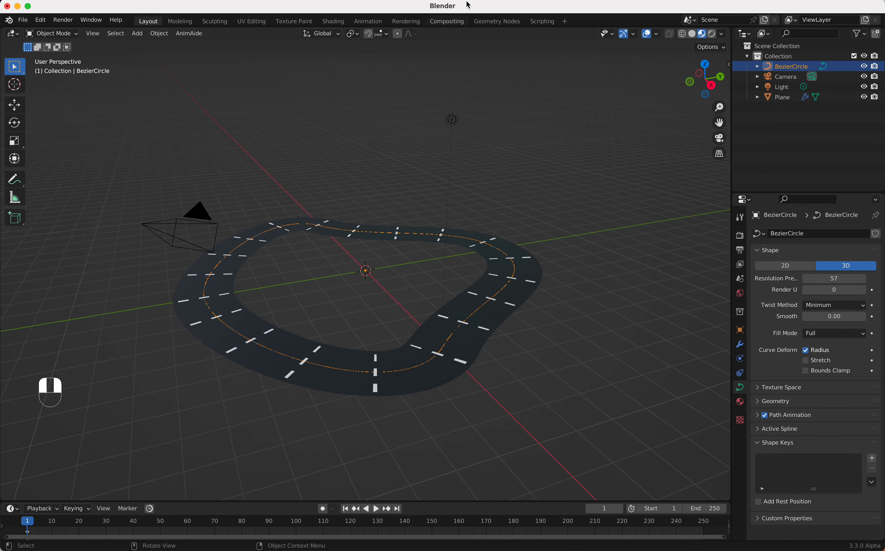
In the Shading workspace, select the road plane and feed the Compare node from the Y output of Separate XYZ instead of X
click(333, 21)
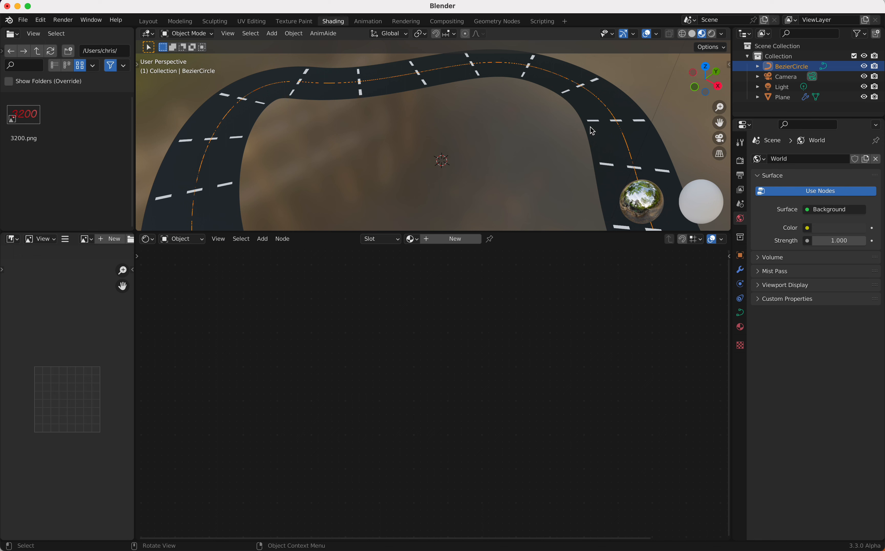
scroll(525, 134, down, 10)
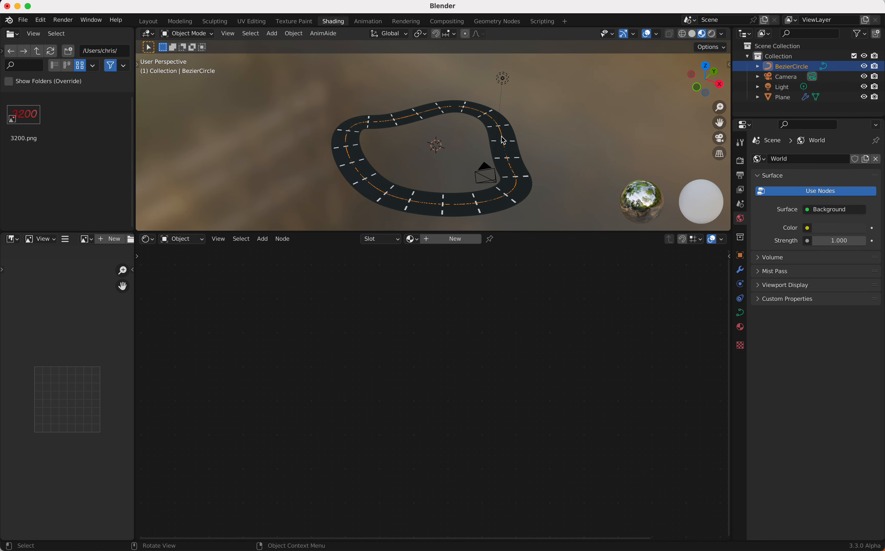
click(446, 208)
scroll(479, 406, right, 5)
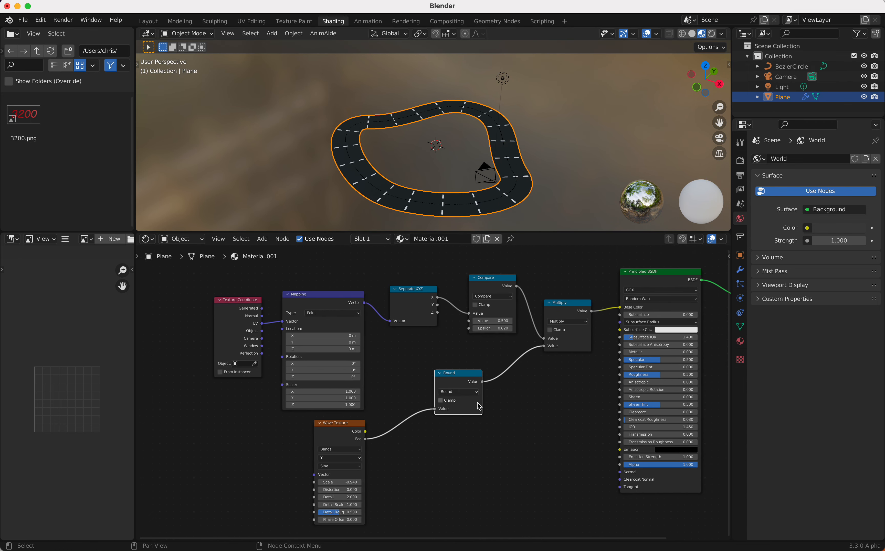
scroll(480, 406, up, 3)
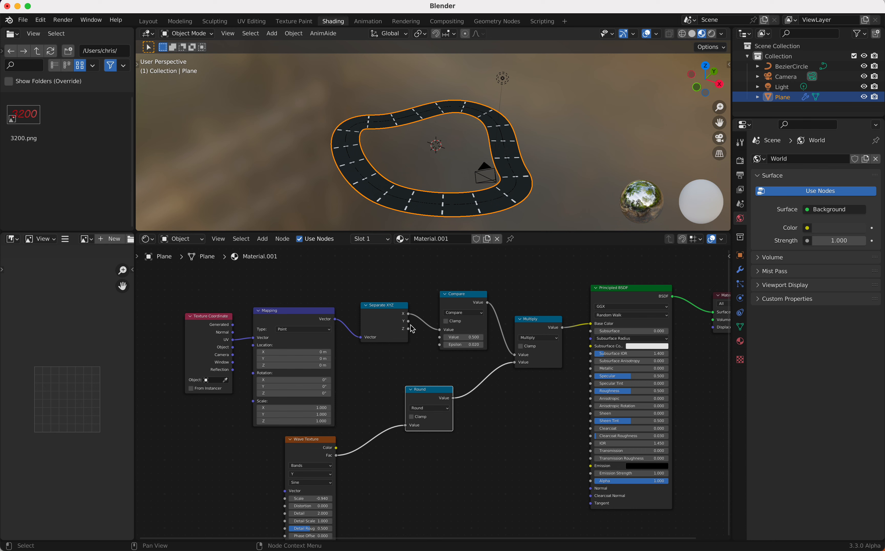
drag(407, 322, 427, 347)
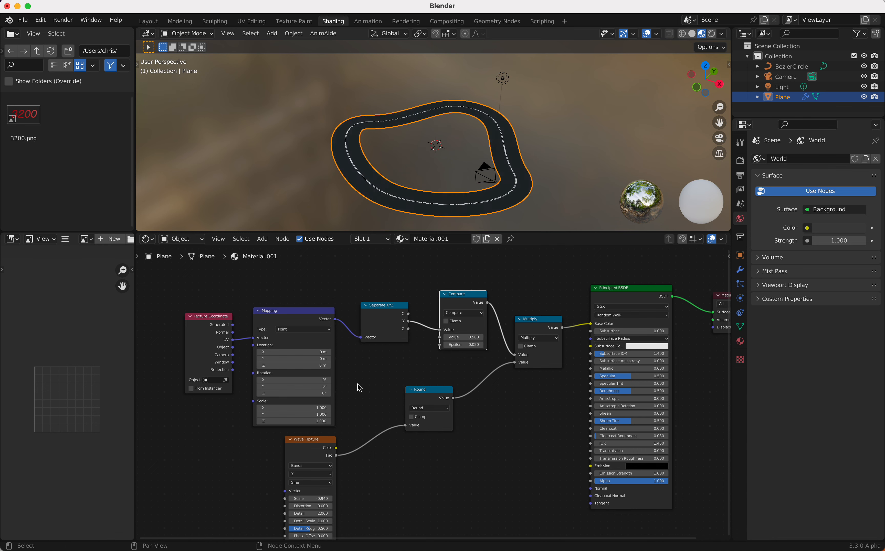
Set the Wave Texture node's bands direction to X
click(319, 478)
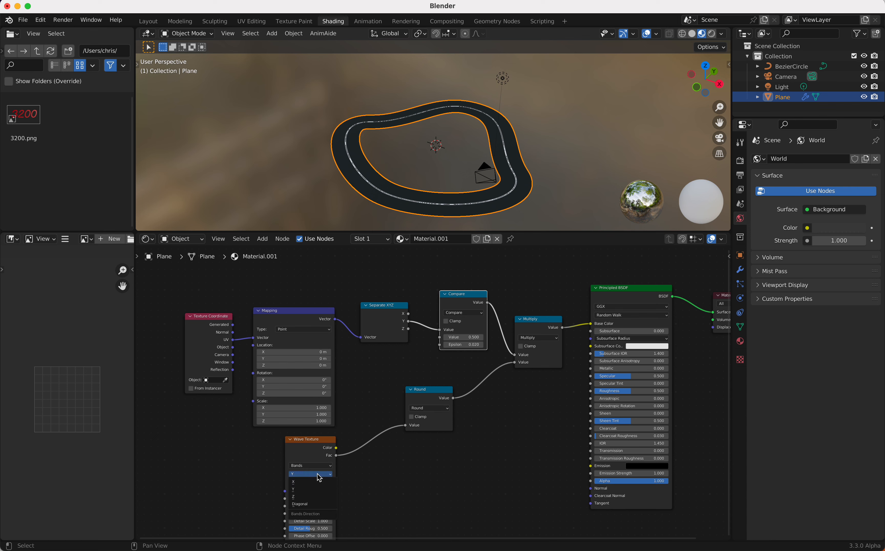
click(320, 484)
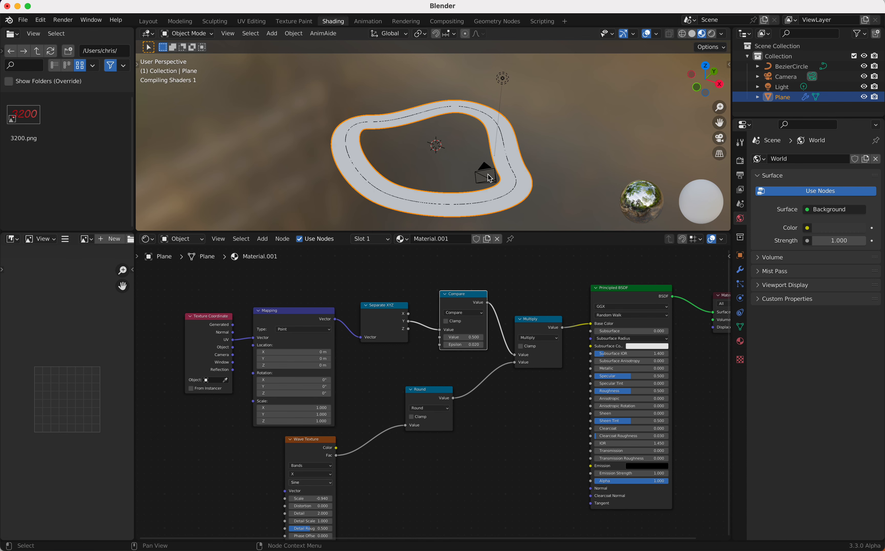
scroll(503, 166, up, 5)
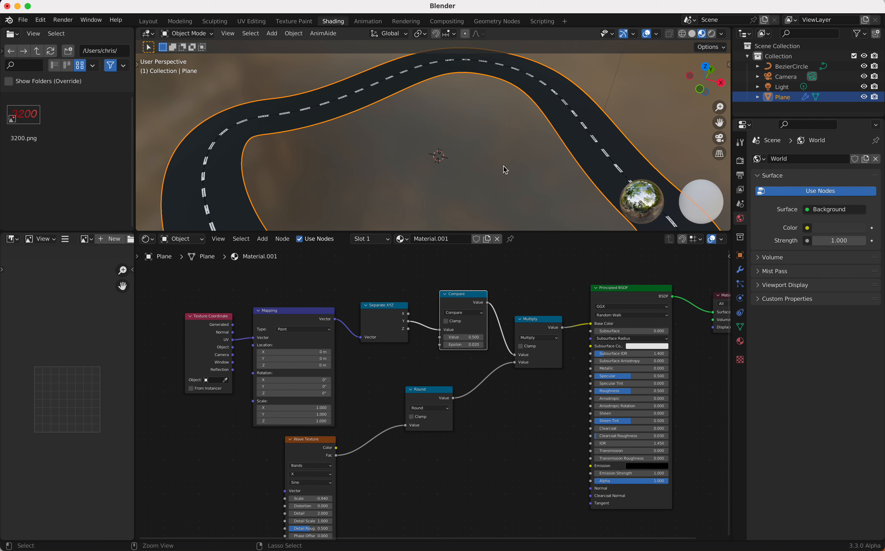
ctrl+scroll(503, 165, down, 3)
scroll(503, 166, right, 5)
Deselect the road and hide the overlays in the 3D viewport
click(601, 186)
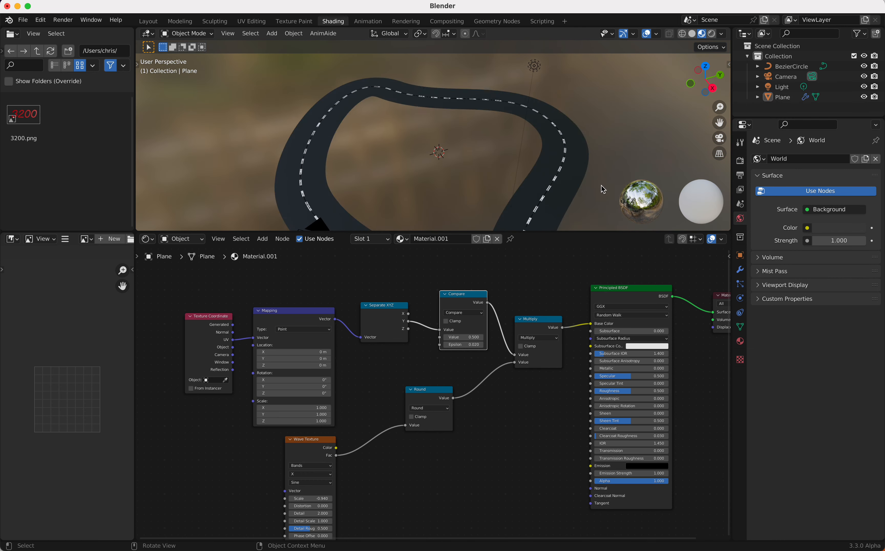
click(651, 35)
scroll(565, 158, up, 5)
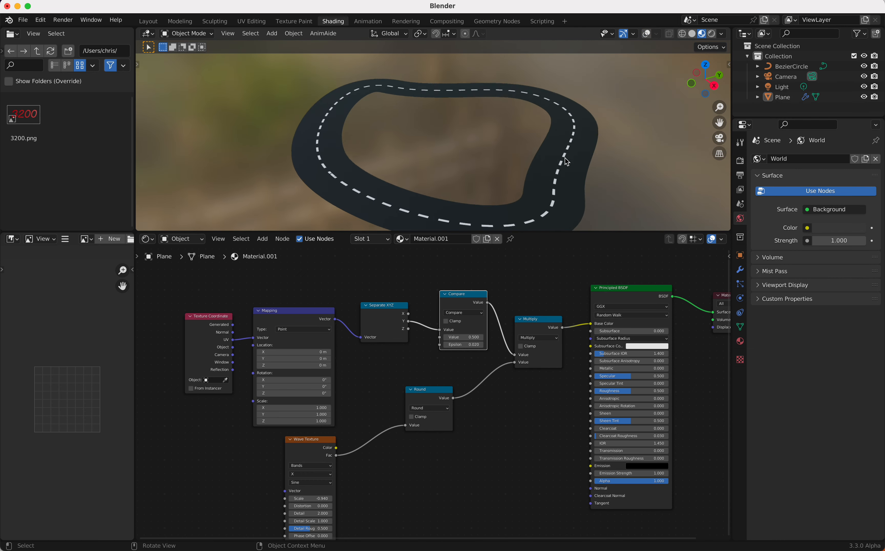
Lengthen the centre dashes by setting the Wave Texture node's scale to -0.300
scroll(564, 158, right, 3)
drag(306, 499, 350, 499)
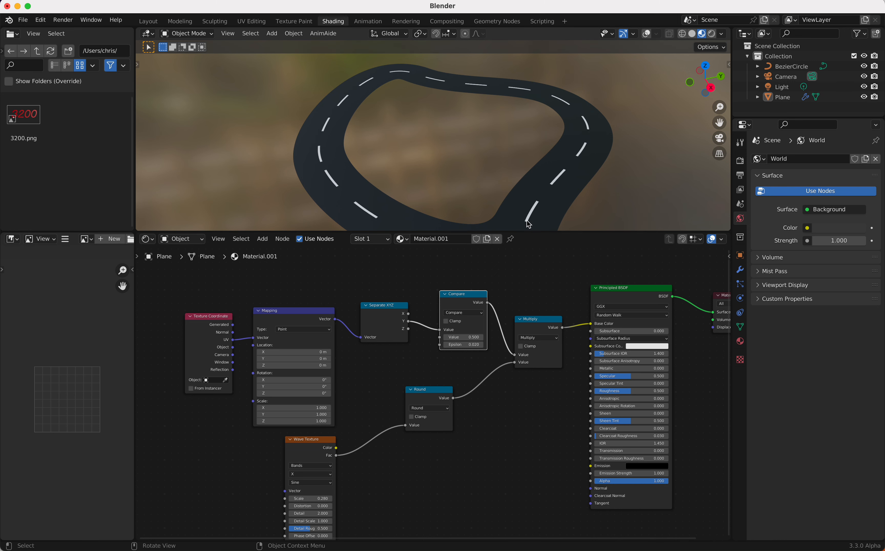
scroll(527, 223, down, 5)
scroll(528, 224, up, 2)
scroll(527, 221, right, 3)
scroll(526, 221, down, 2)
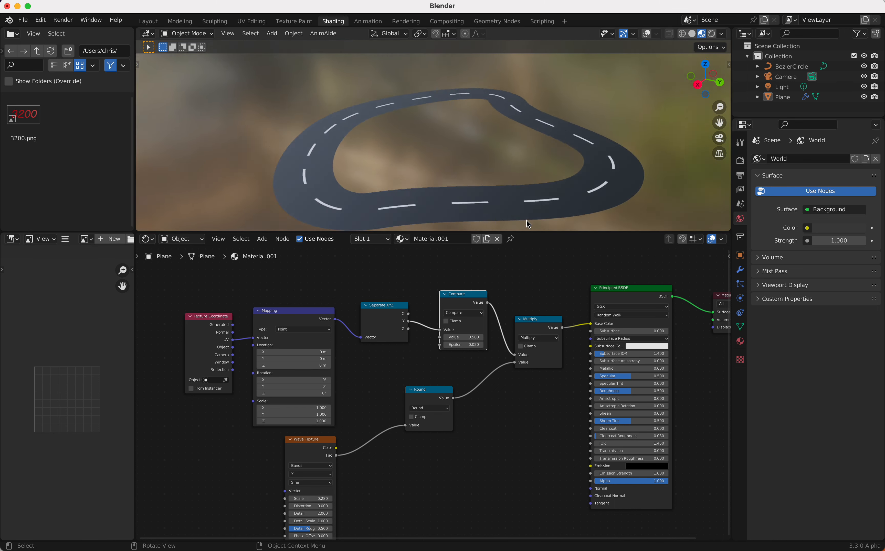
scroll(526, 221, up, 5)
scroll(526, 221, left, 2)
scroll(525, 221, down, 1)
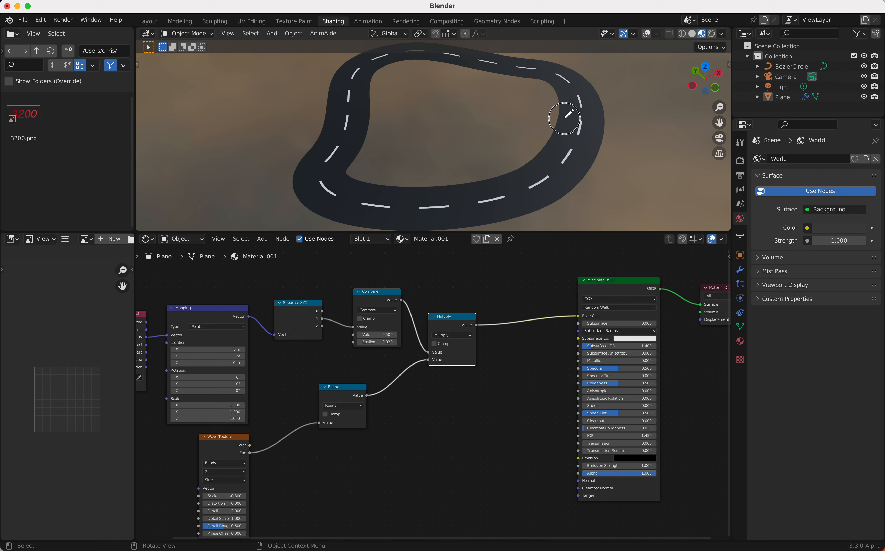
Draw annotation strokes across the road and along both of its edges in the Layout workspace, and erase with the annotation eraser
drag(549, 147, 251, 12)
click(148, 21)
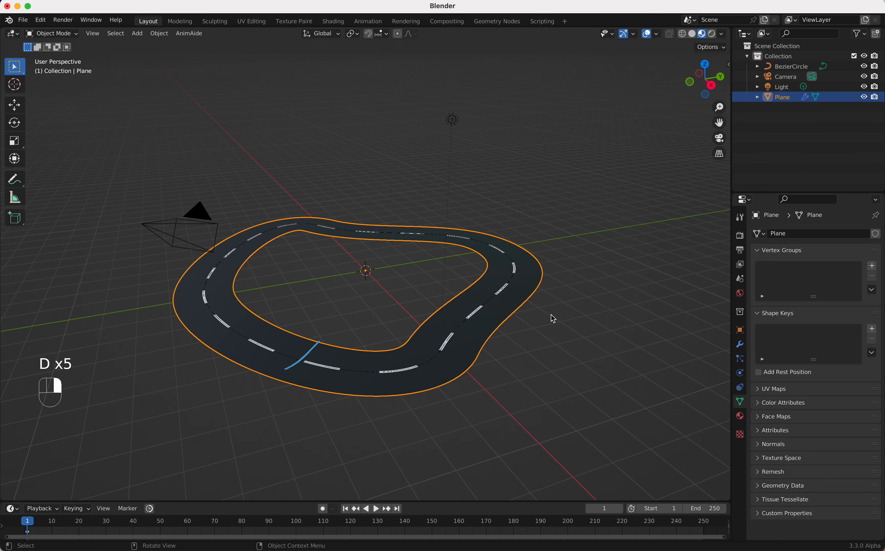
drag(441, 315, 481, 285)
drag(482, 340, 525, 293)
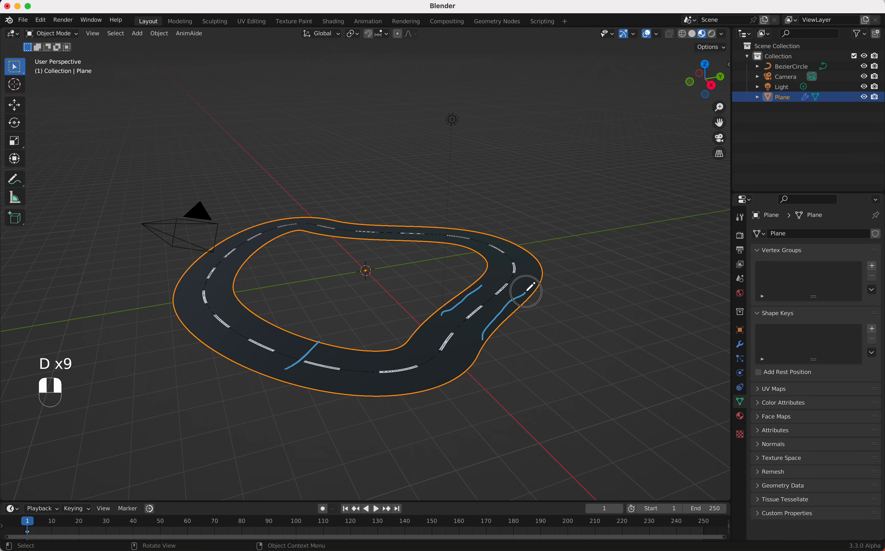
mouse_move(351, 372)
right_down()
mouse_move(484, 293)
mouse_move(510, 310)
mouse_move(257, 372)
mouse_move(337, 338)
right_up()
In the Shading workspace, duplicate the Compare node, place the copy below the Multiply node and set its first value to 0
click(333, 22)
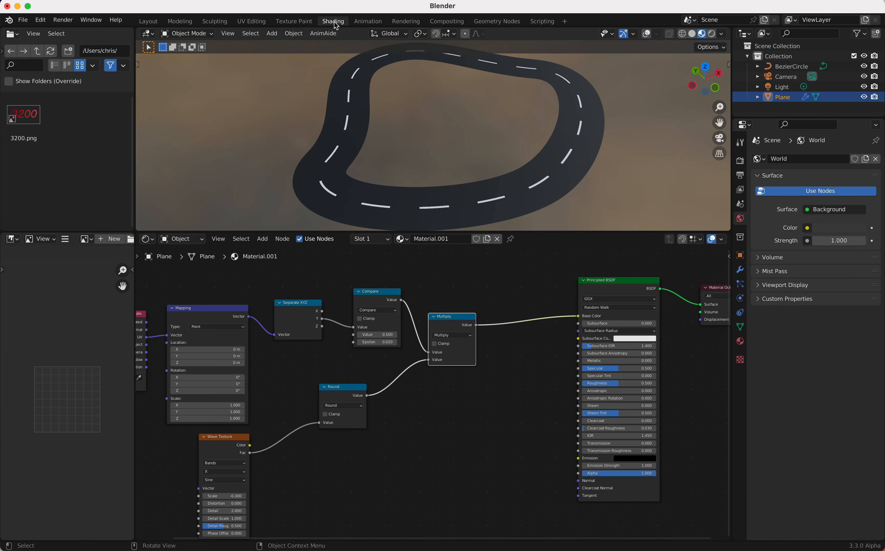
scroll(474, 355, left, 3)
scroll(474, 356, down, 2)
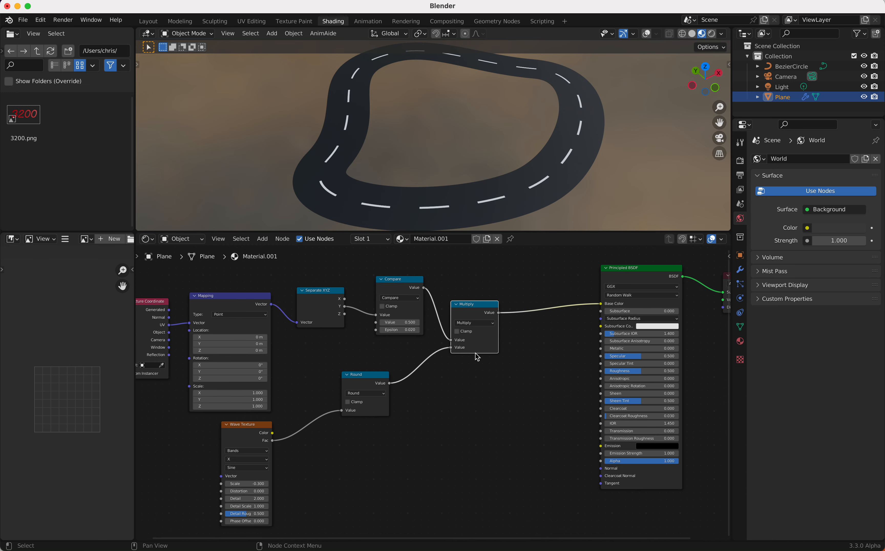
click(404, 287)
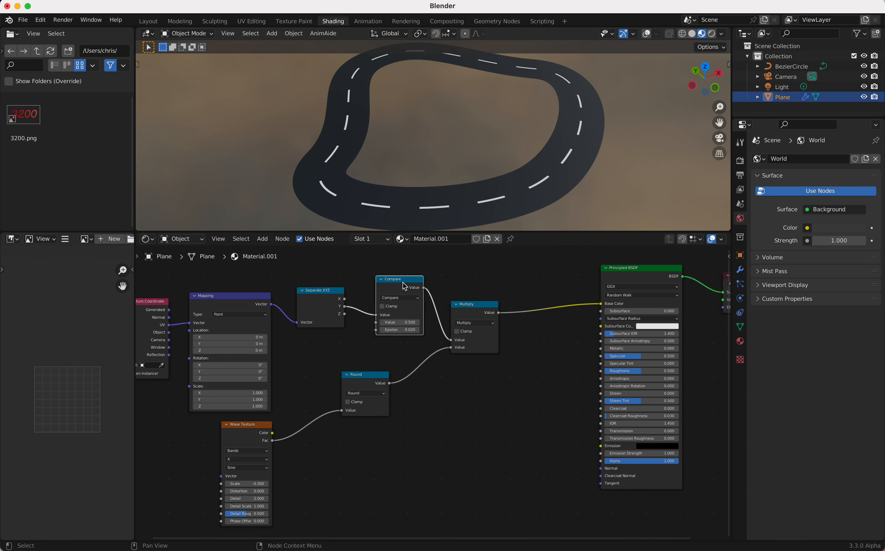
key(shift+d)
click(454, 414)
click(458, 444)
text(0)
key(Return)
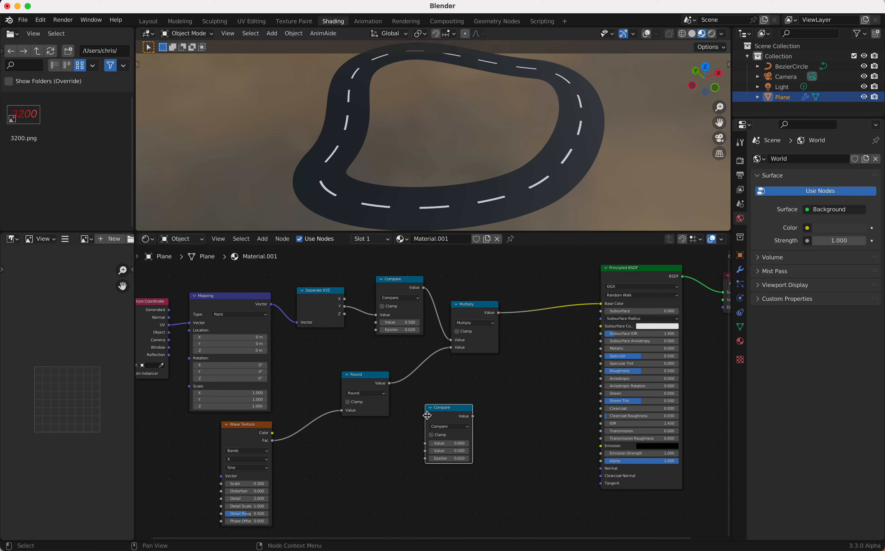
Duplicate the copied Compare node directly beneath itself and set the new copy's first value to 1
key(shift+d)
click(449, 502)
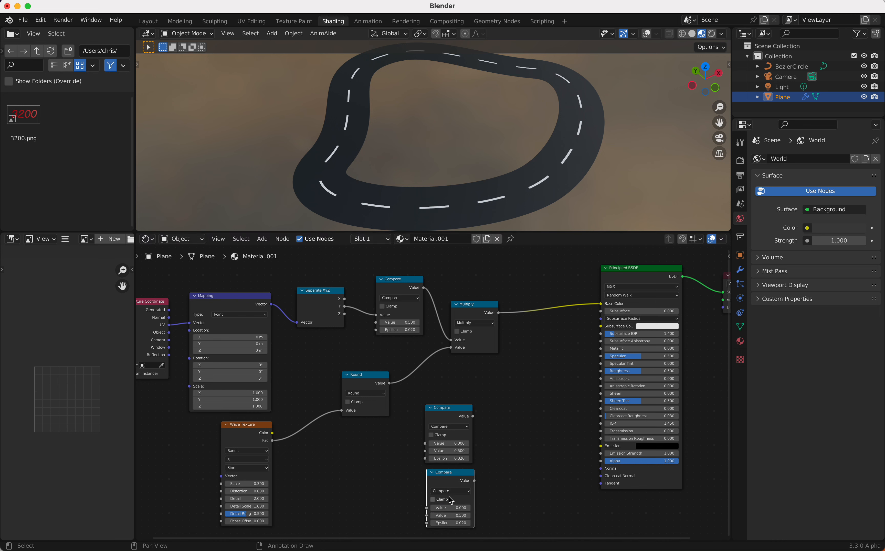
key(Return)
Connect the Y output of Separate XYZ to the first value inputs of both copied Compare nodes
drag(344, 306, 431, 447)
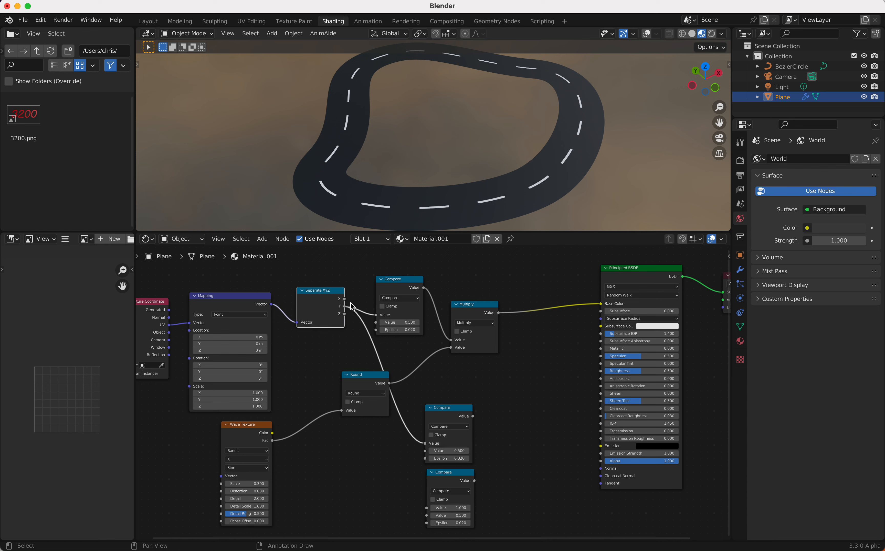
drag(345, 307, 431, 512)
scroll(530, 467, down, 2)
scroll(530, 467, right, 2)
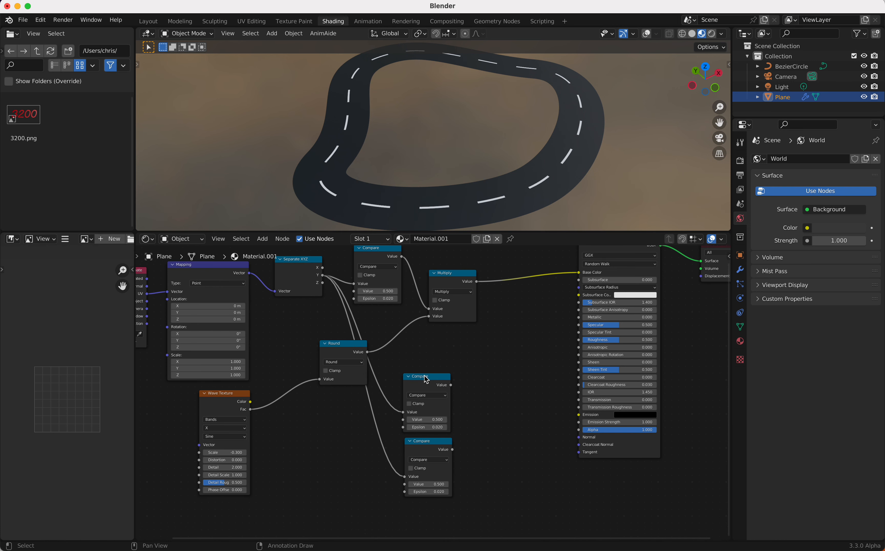
Preview the upper copied Compare node on the road and set its value to 0.020 and epsilon to 0.120
shift+click(426, 380)
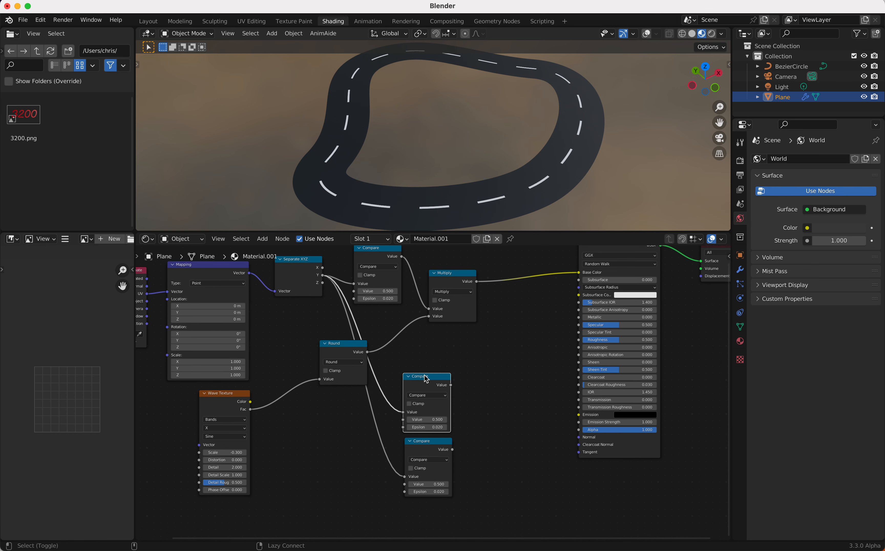
ctrl+shift+click(425, 379)
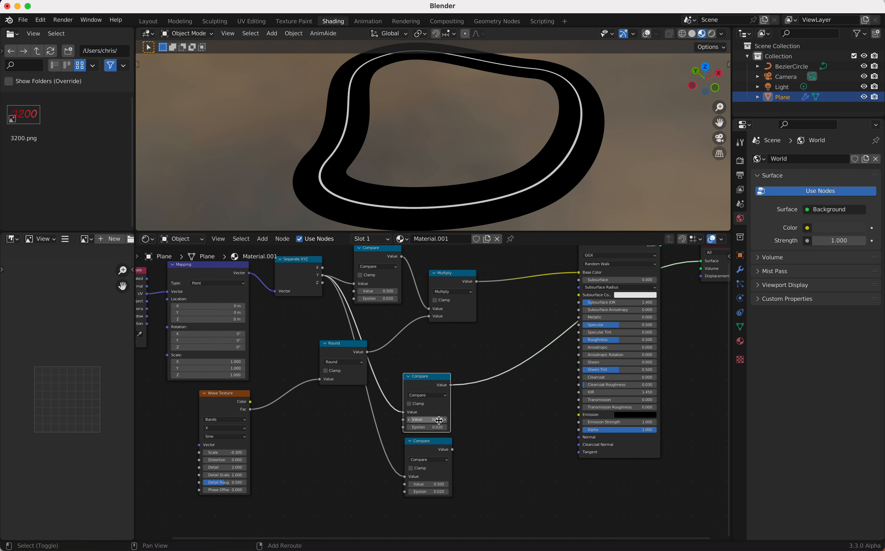
drag(430, 422, 424, 427)
text(1)
key(Return)
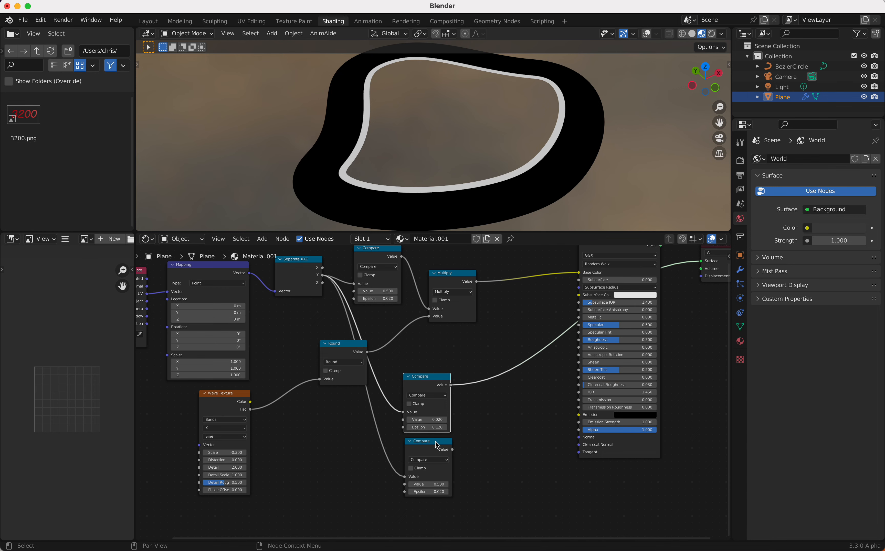
Set the lower copied Compare node's value to 1 and preview that node on the road
click(433, 484)
text(1)
key(Return)
shift+click(431, 441)
key(alt+s)
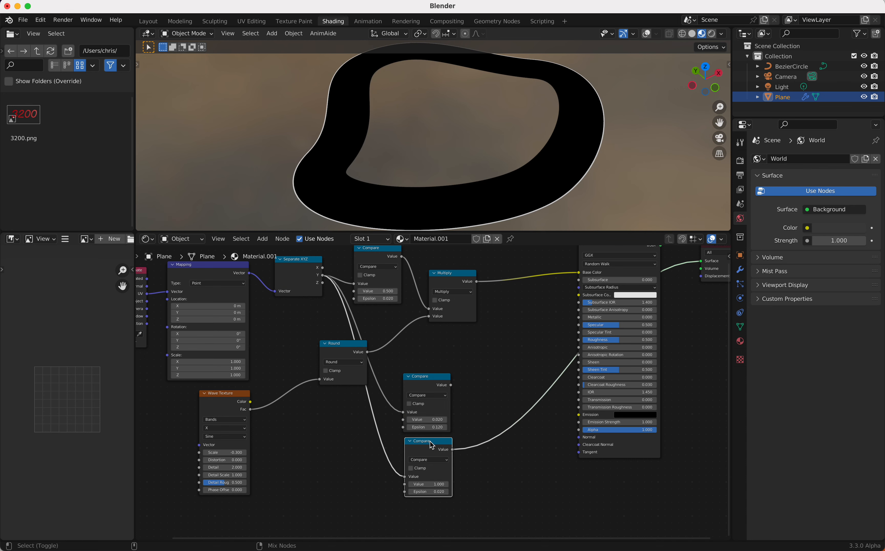
Set the lower copied Compare node's epsilon to 0.12 and the upper copied Compare node's value to 0
click(430, 491)
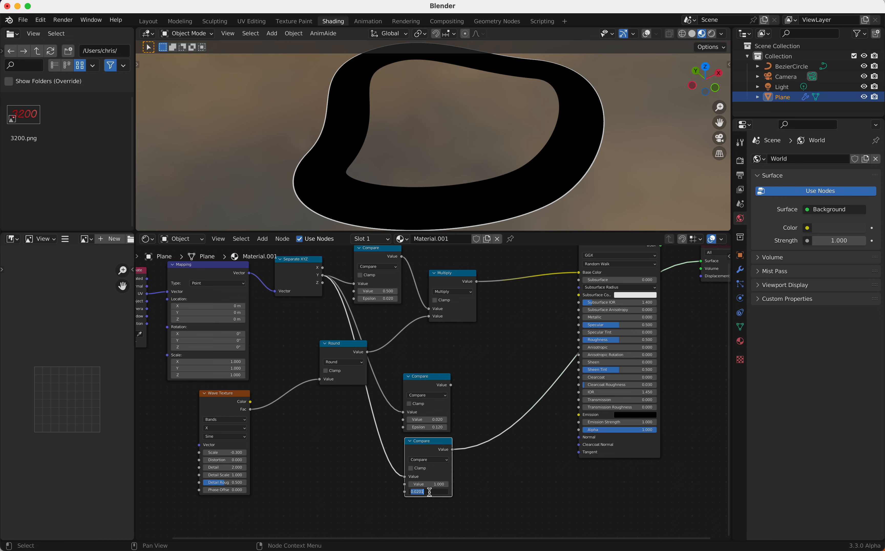
text(.12)
key(Return)
click(435, 420)
text(0)
key(Return)
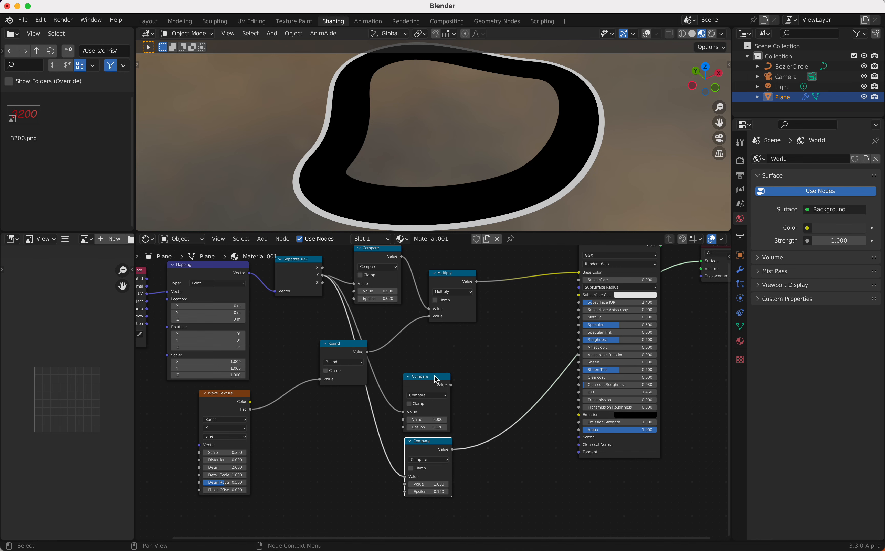
Duplicate the Multiply node onto the lower copied Compare's output, switch it to Add, and connect the upper copied Compare to its first value input
scroll(435, 376, right, 5)
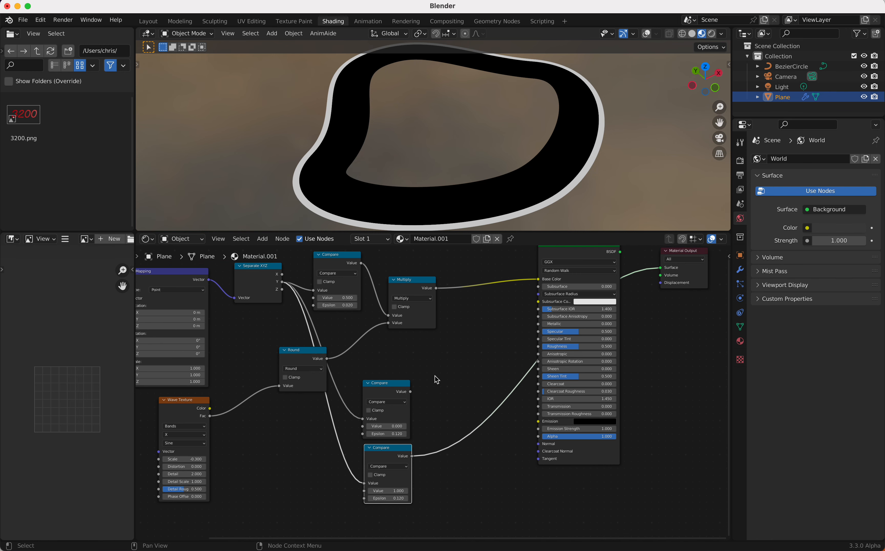
click(401, 389)
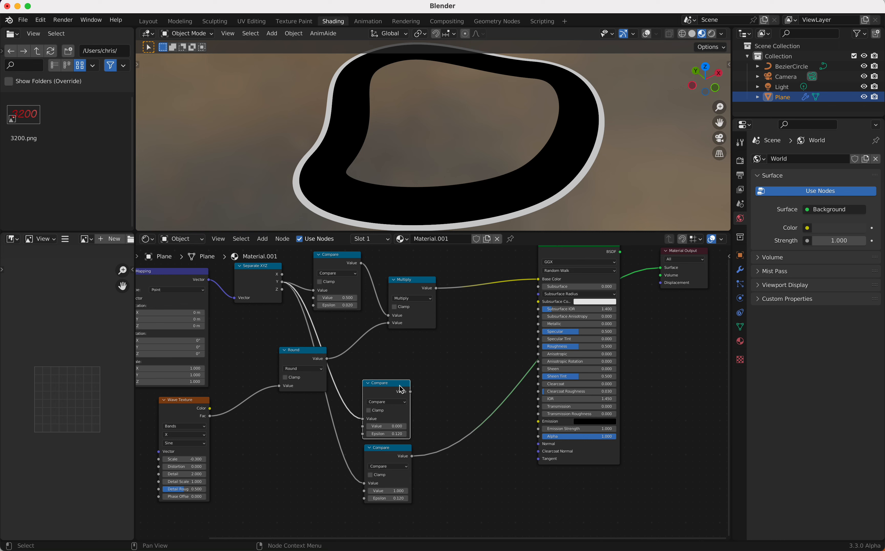
click(420, 282)
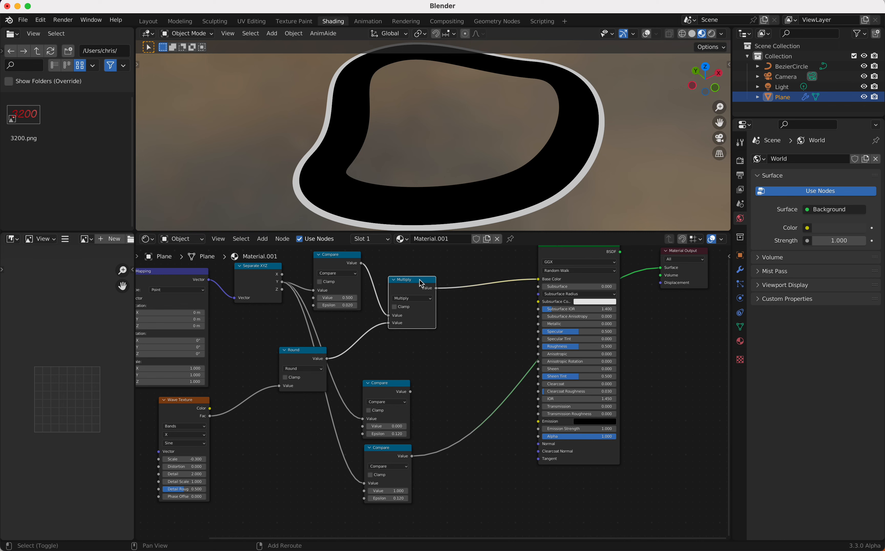
key(shift+d)
click(469, 396)
click(461, 415)
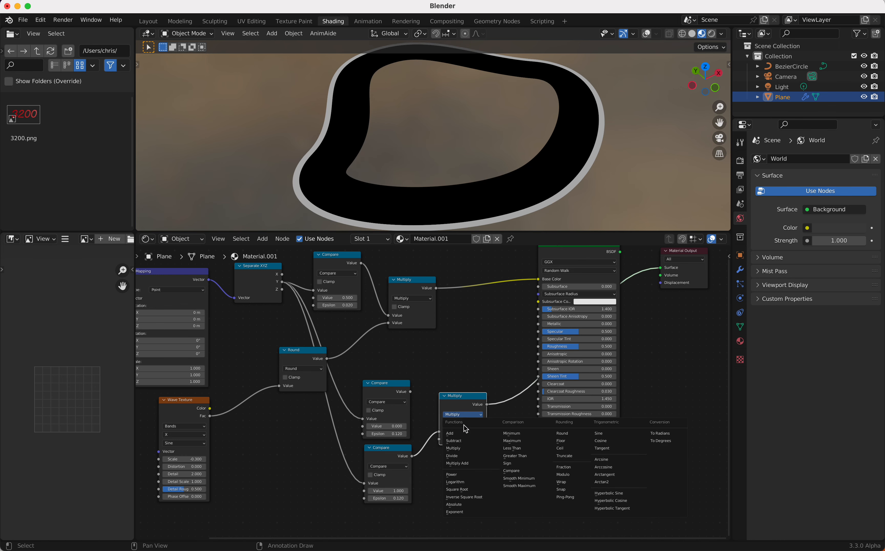
click(460, 403)
drag(410, 392, 439, 432)
scroll(469, 356, right, 5)
scroll(469, 355, up, 1)
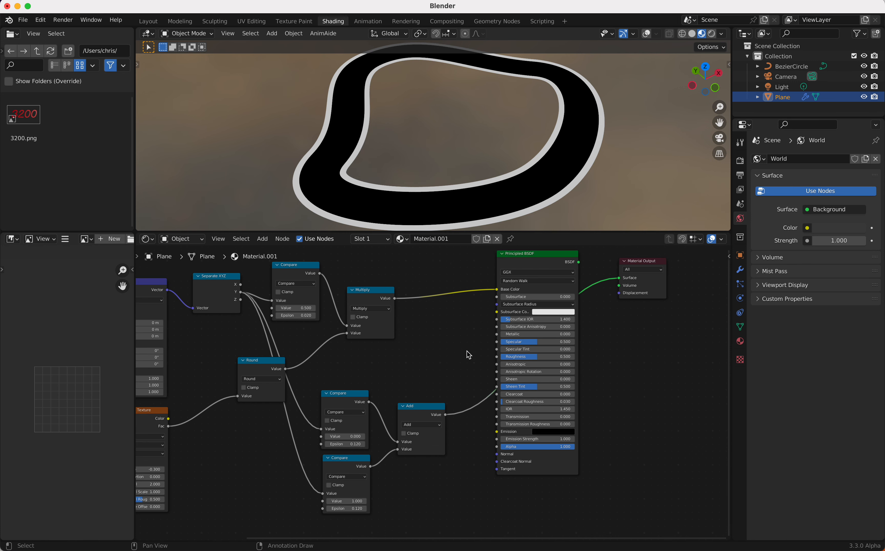
Insert a copy of the Multiply node before Base Color, switch it to Add, and feed the edge-line Add output into its second value
click(388, 292)
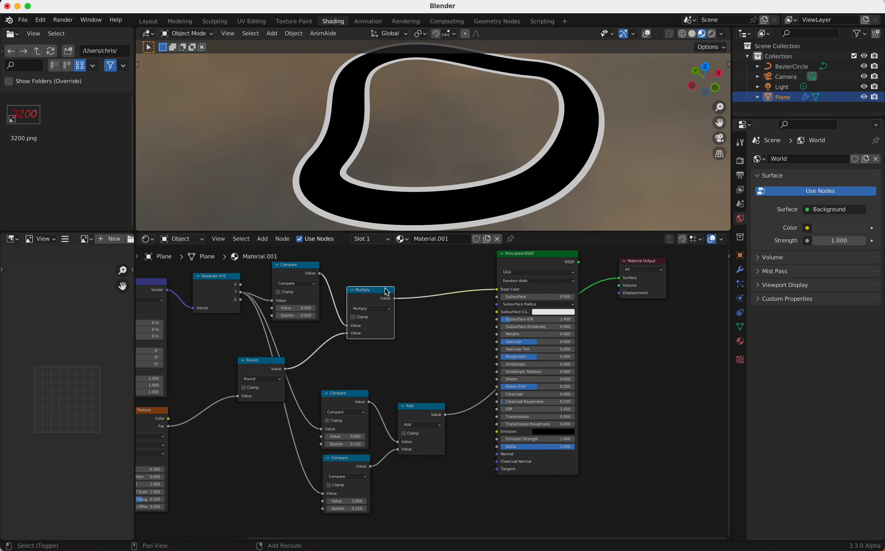
key(shift+d)
click(462, 290)
click(458, 307)
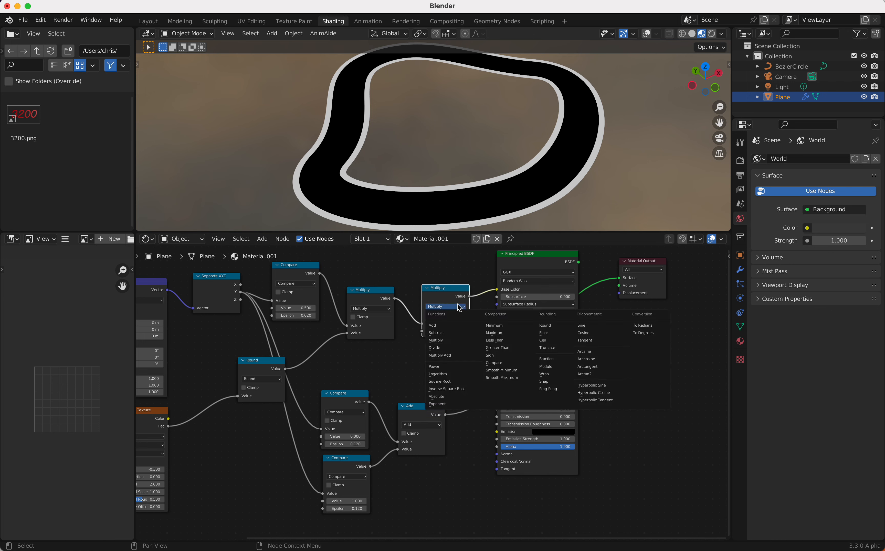
click(452, 325)
drag(445, 415, 422, 331)
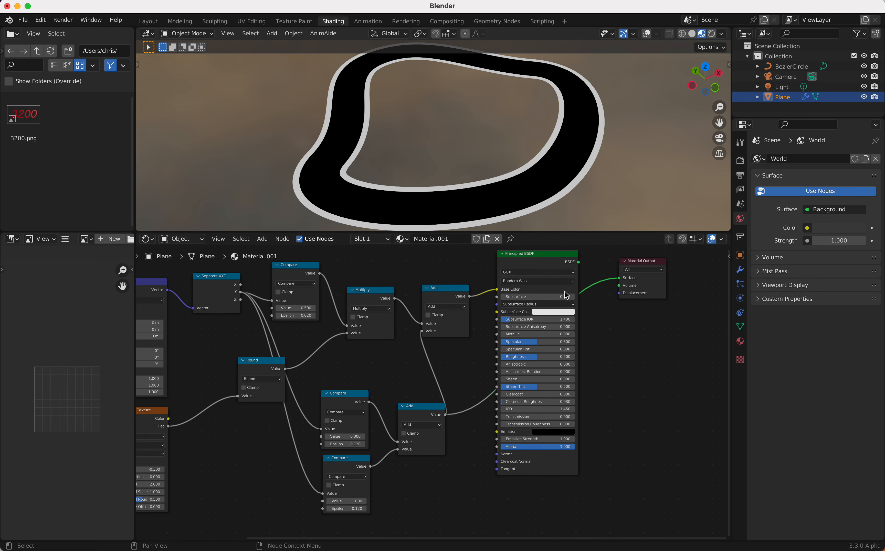
Reconnect the Principled BSDF output to the Material Output's Surface input and view the marked road
drag(579, 262, 618, 278)
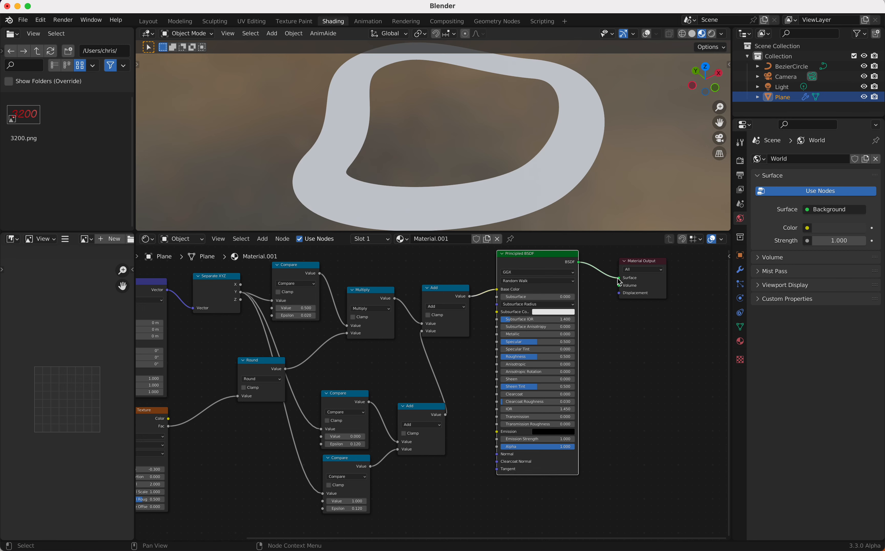
scroll(549, 195, left, 4)
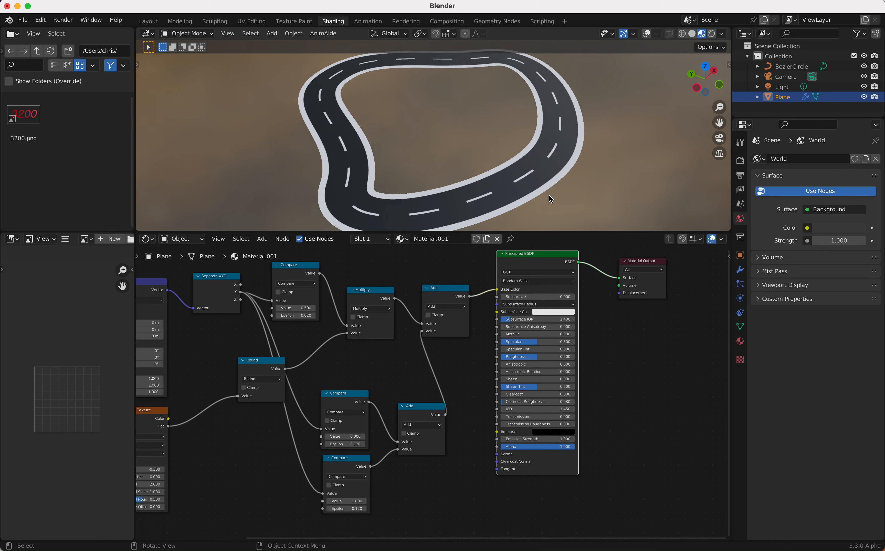
scroll(402, 464, left, 1)
Add a Value node linked to the epsilon input of the upper edge-line Compare node
scroll(404, 468, left, 6)
scroll(404, 468, down, 3)
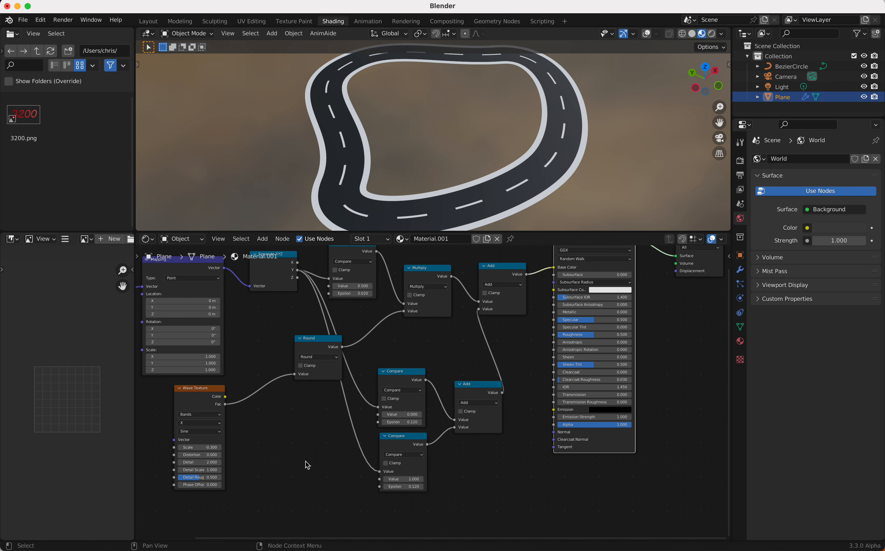
drag(383, 417, 288, 448)
text(value)
key(Return)
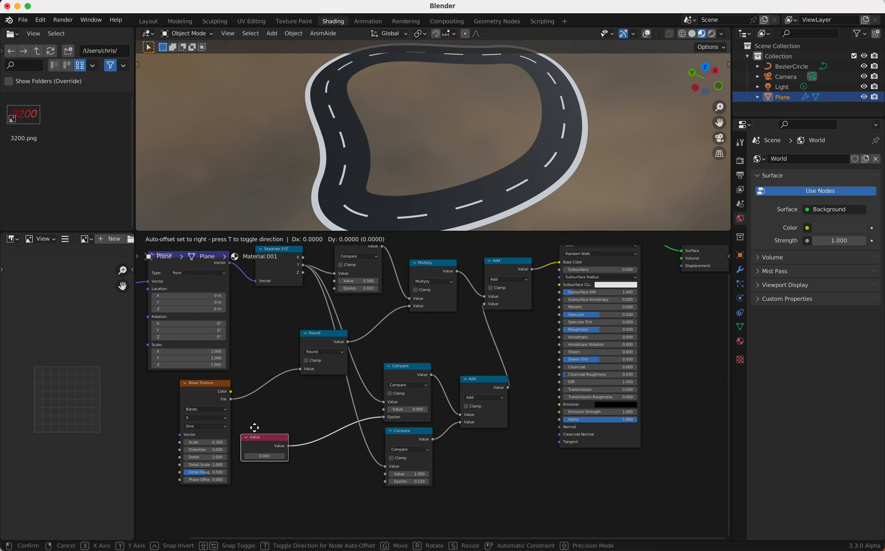
Connect the Value node to the lower edge-line Compare's epsilon as well and set the shared value to 0.020
drag(332, 442, 386, 482)
mouse_move(312, 453)
shift+mouse_down()
mouse_move(338, 453)
mouse_move(317, 453)
shift+mouse_up()
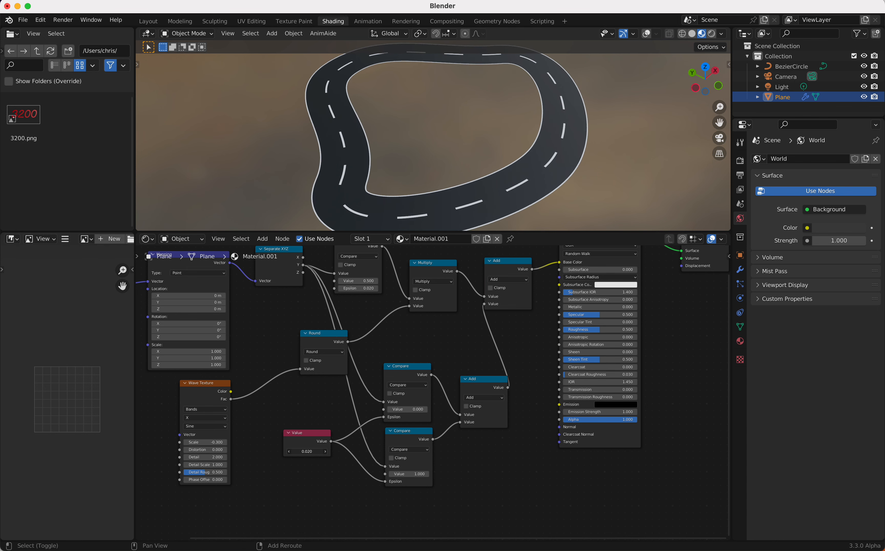
middle_drag(529, 103, 536, 109)
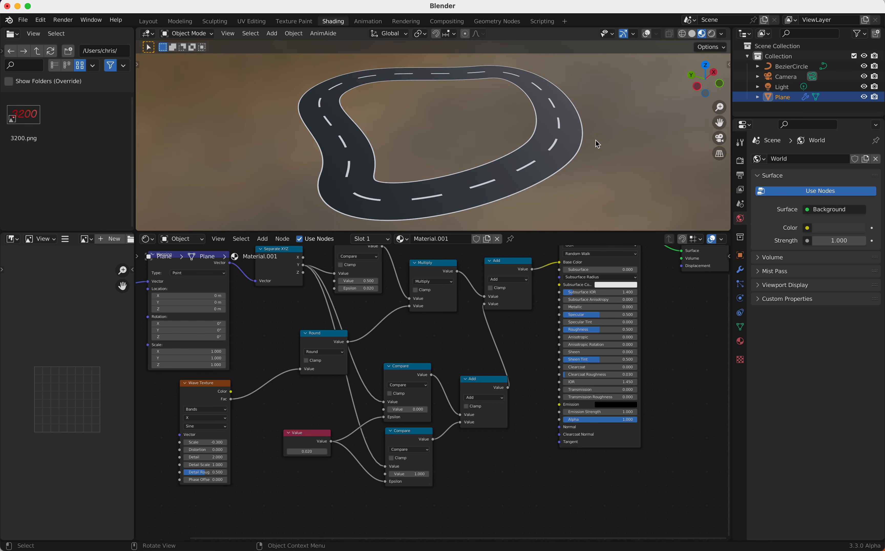
middle_drag(594, 139, 579, 138)
scroll(579, 139, down, 3)
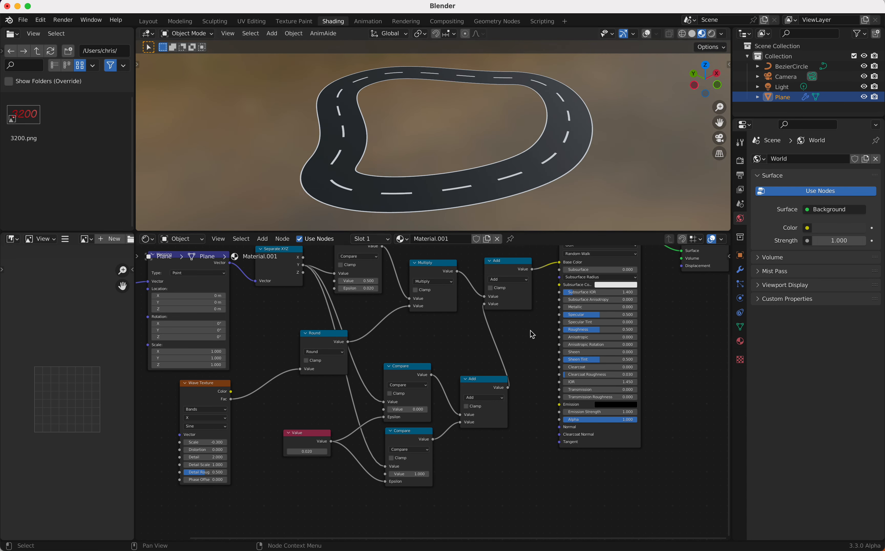